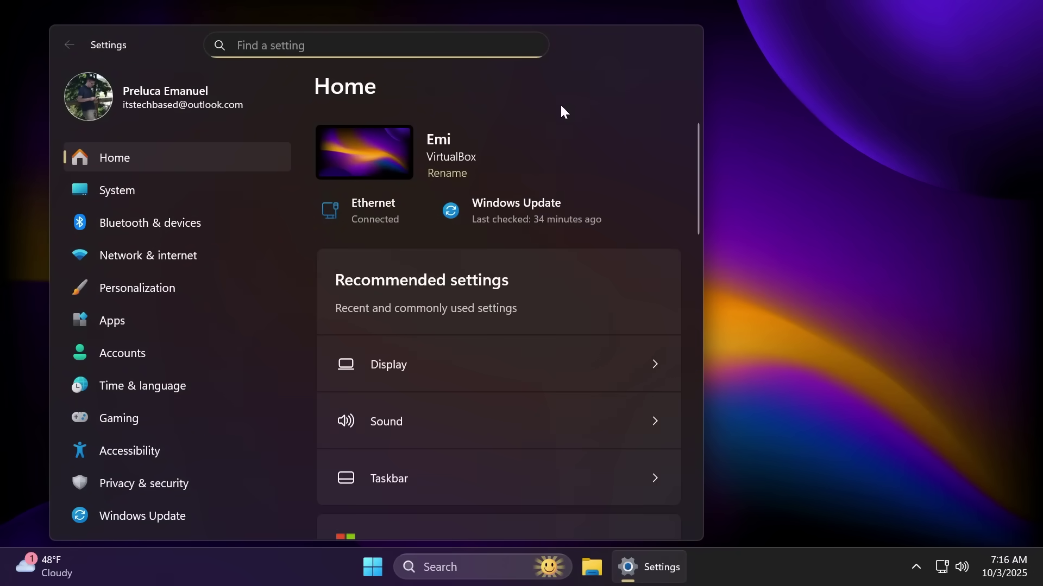
Review System > About's Windows specifications showing Windows 11 Pro 25H2, then close Settings
click(152, 189)
scroll(508, 342, down, 10)
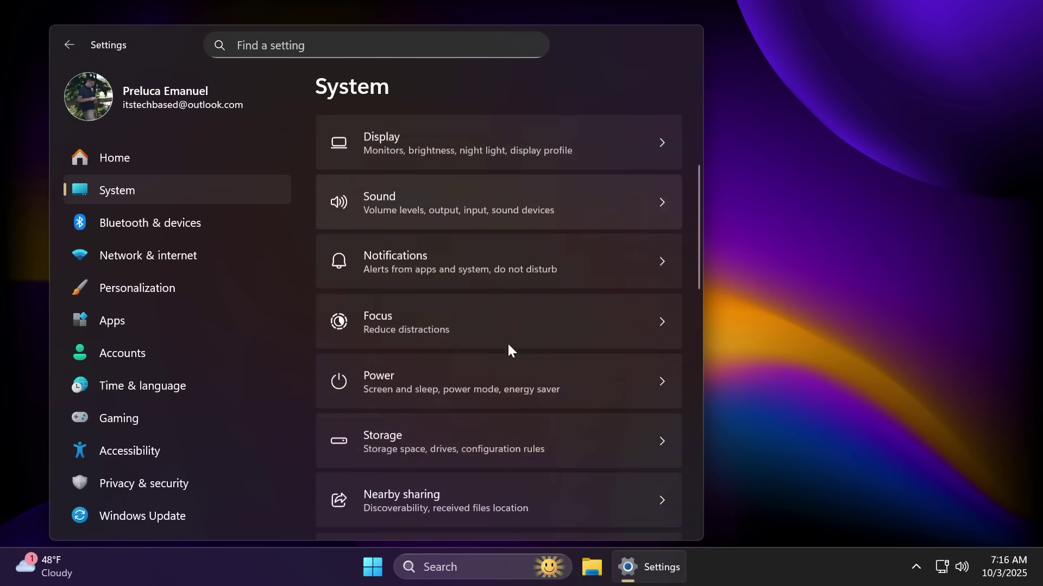
scroll(509, 348, down, 2)
click(388, 496)
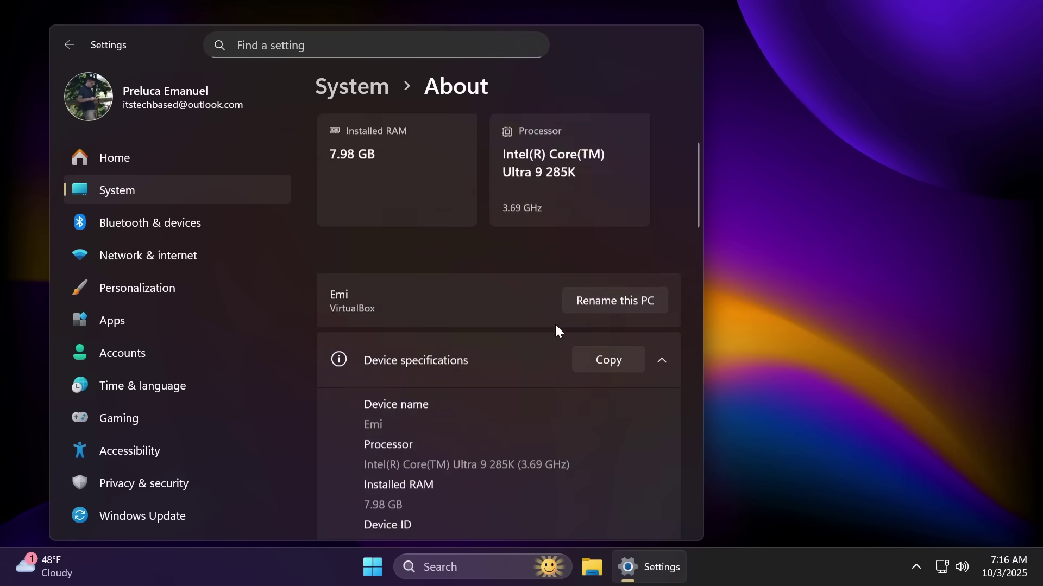
scroll(555, 322, down, 10)
scroll(493, 306, down, 5)
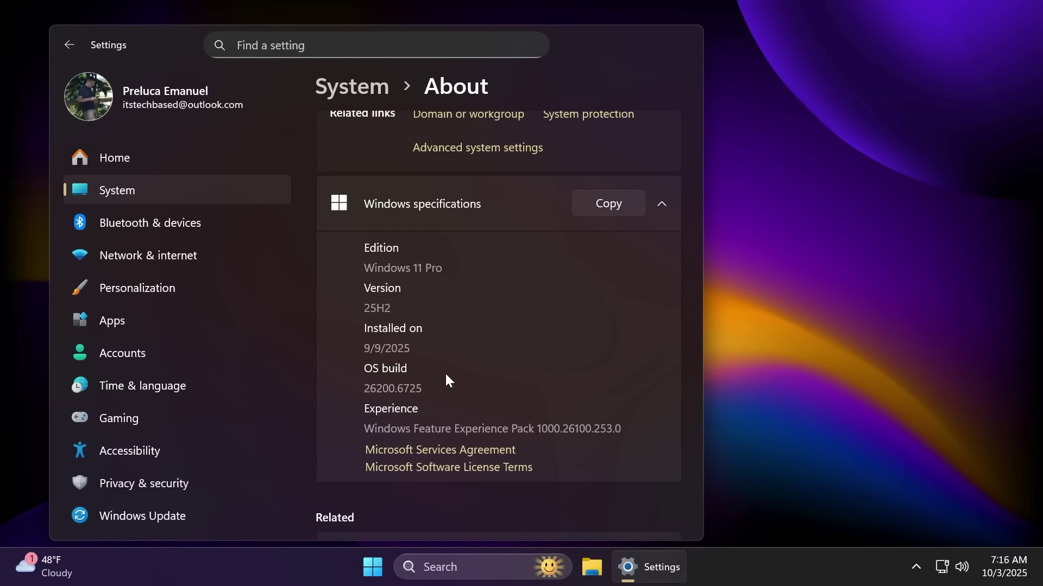
key(alt+F4)
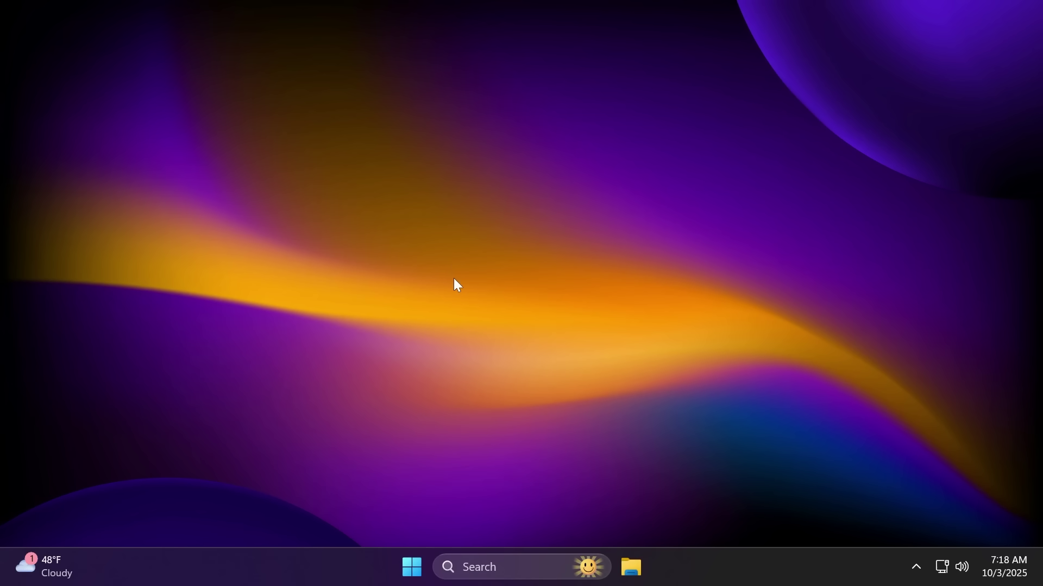
In Start, expand and collapse the pinned apps and view the full Recommended list
key(super)
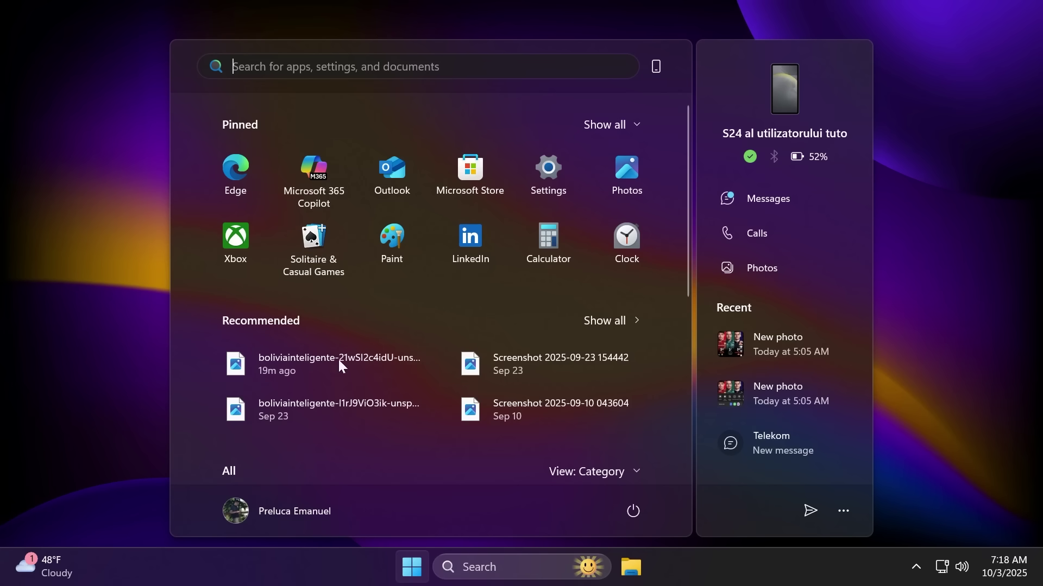
scroll(337, 360, down, 5)
scroll(295, 324, up, 5)
click(624, 128)
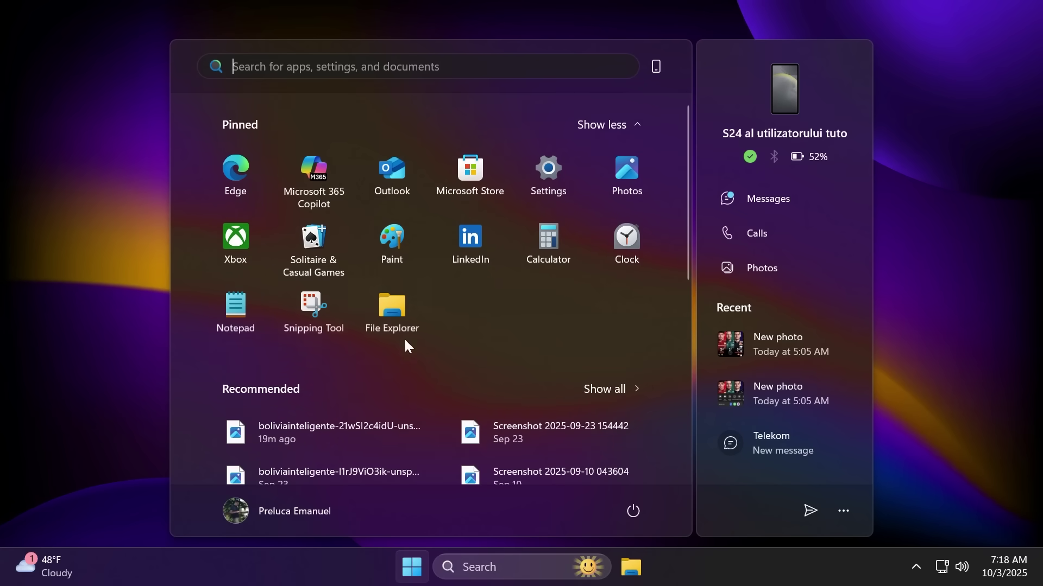
click(641, 123)
scroll(434, 295, down, 3)
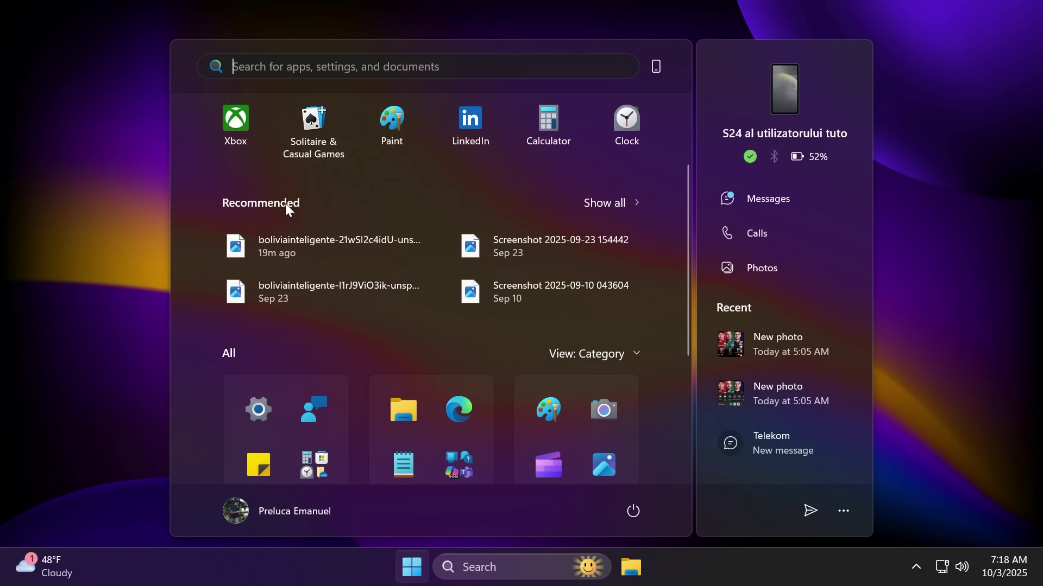
click(619, 212)
click(615, 123)
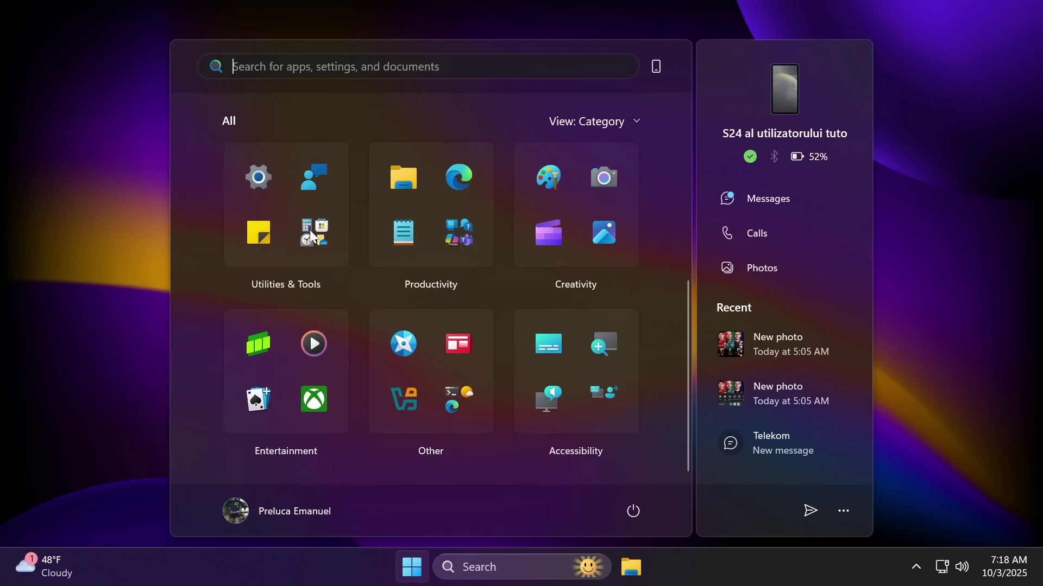
Switch the All apps view to Grid, then List, then back to Category
click(594, 121)
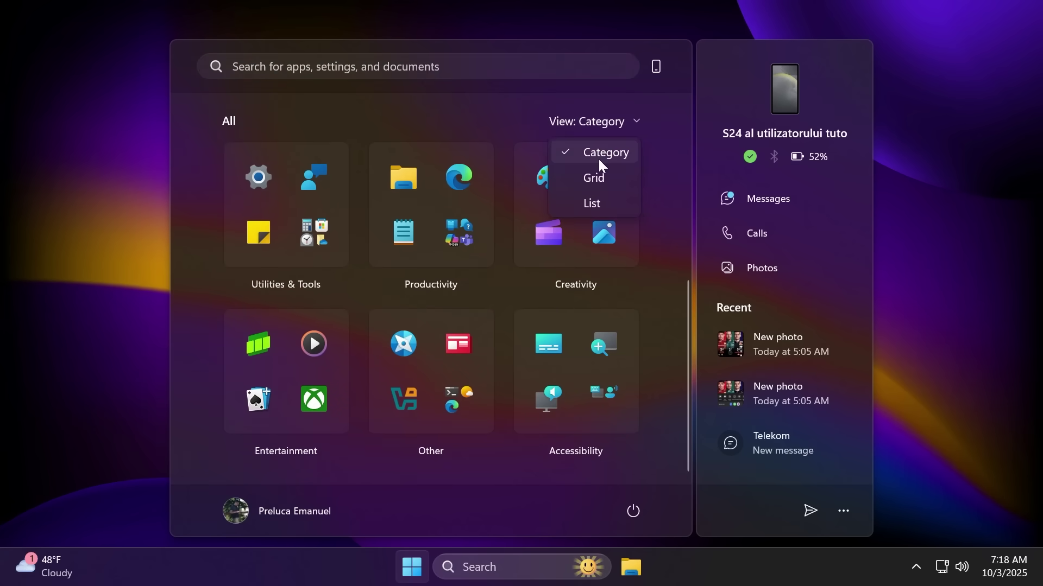
click(597, 177)
click(601, 125)
click(598, 212)
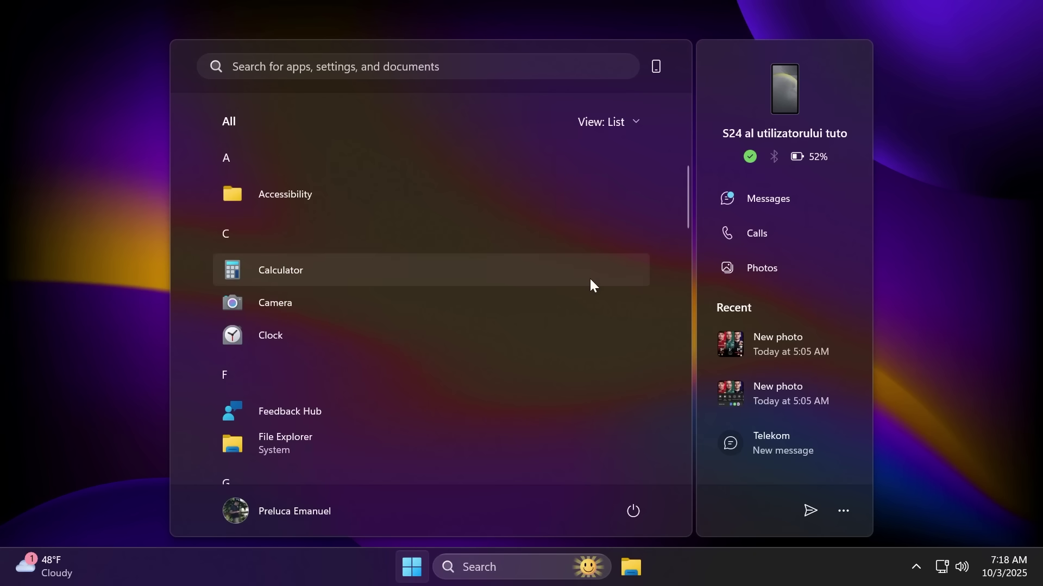
click(604, 123)
click(612, 153)
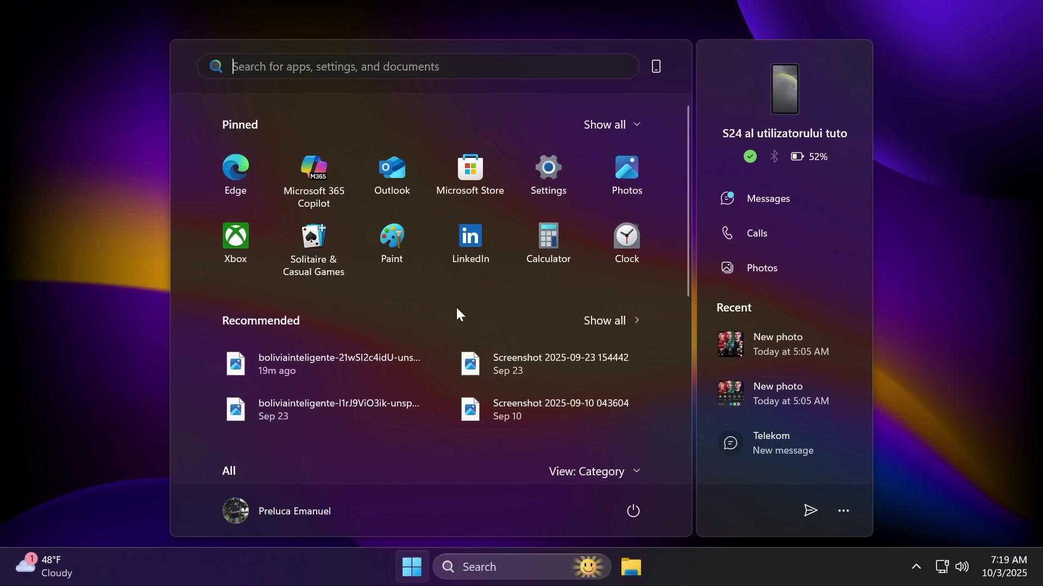
Switch off Start's recently added apps and recommended files, then reopen Start to check
right_click(426, 298)
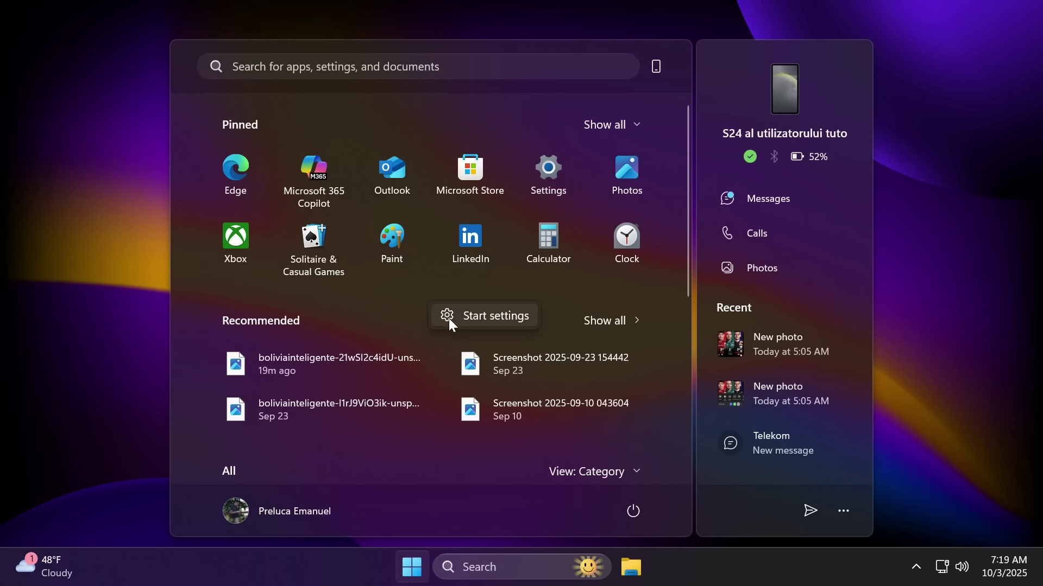
click(448, 317)
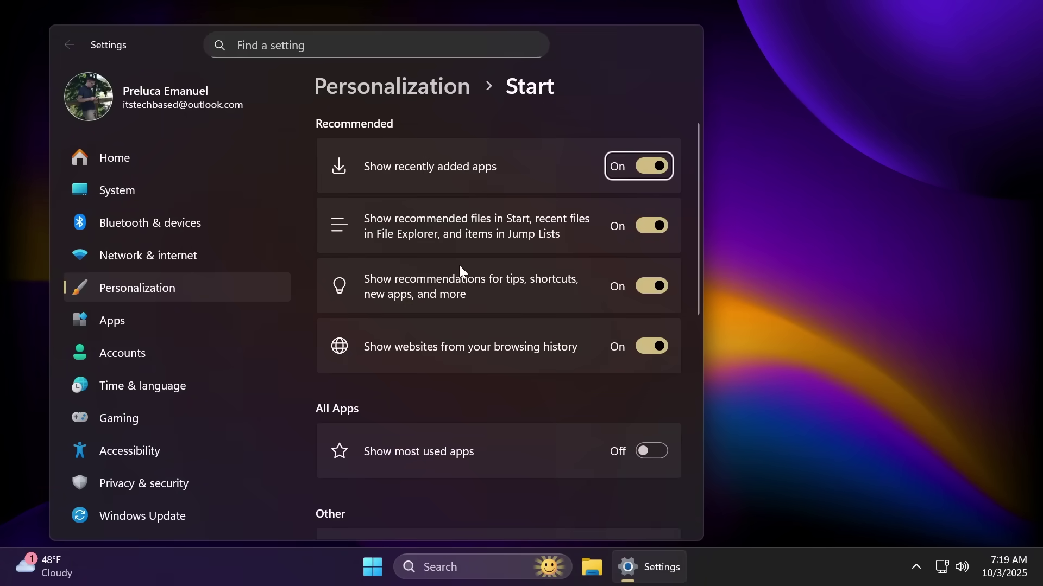
click(653, 168)
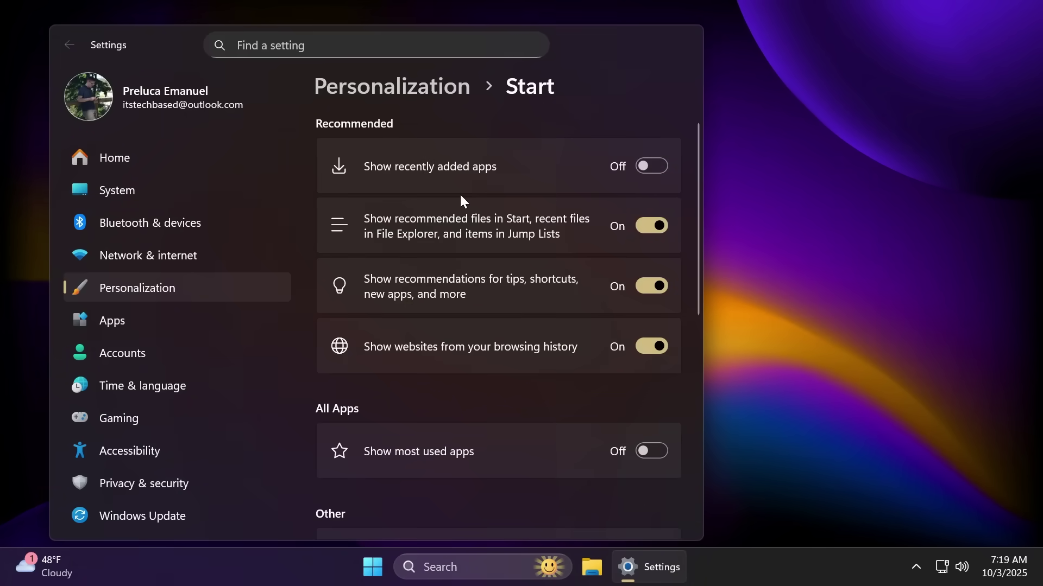
click(651, 228)
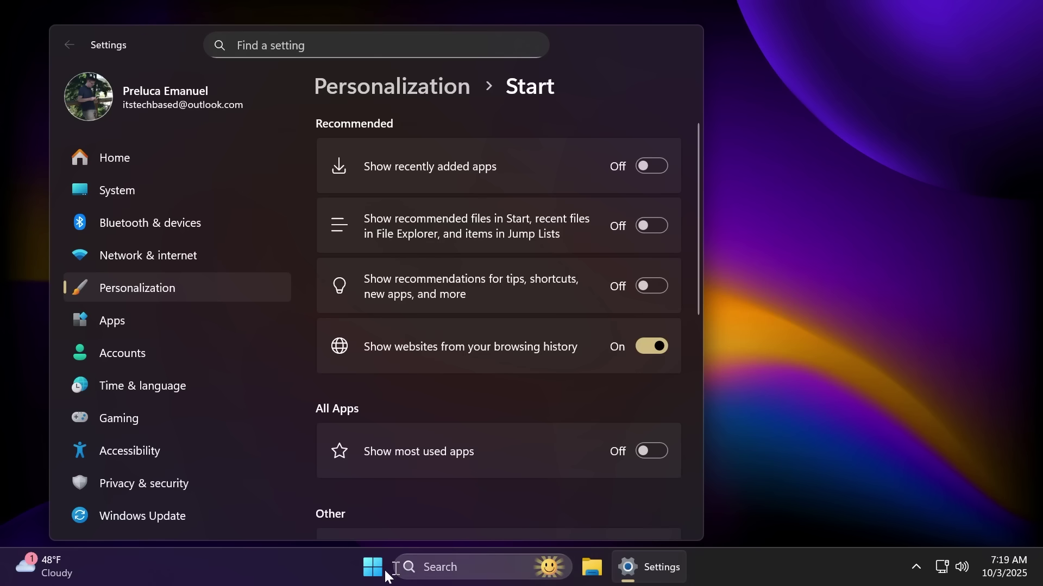
key(alt+F4)
click(412, 565)
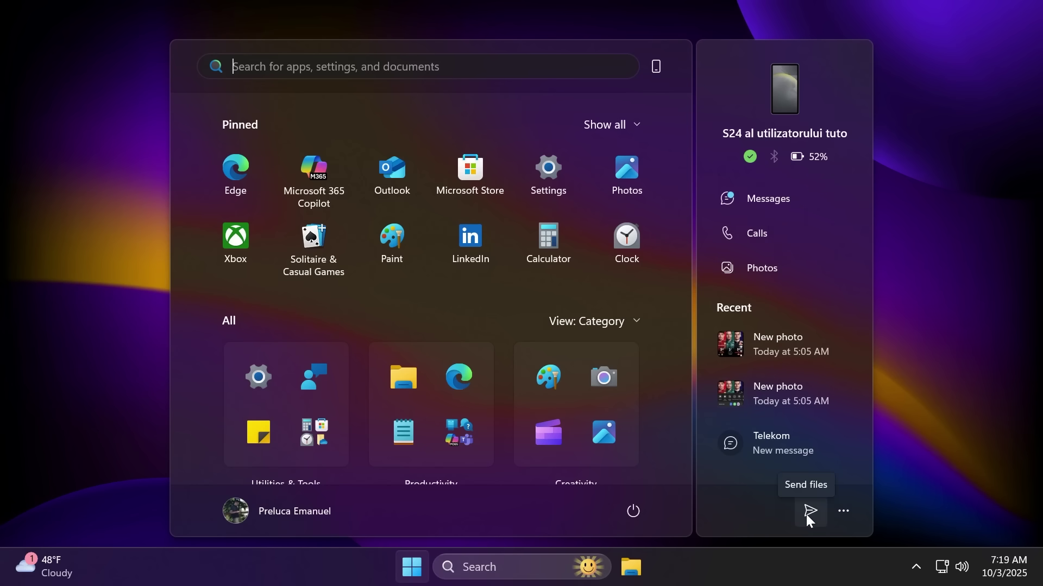
Via the phone panel's Customize recent activity, hide and reshow the phone companion twice
click(847, 512)
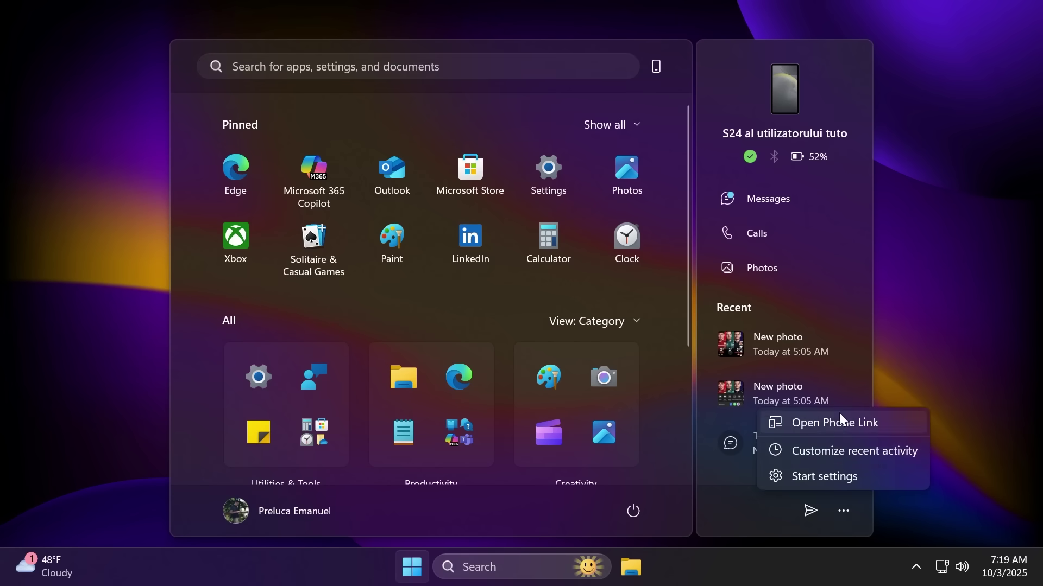
click(843, 455)
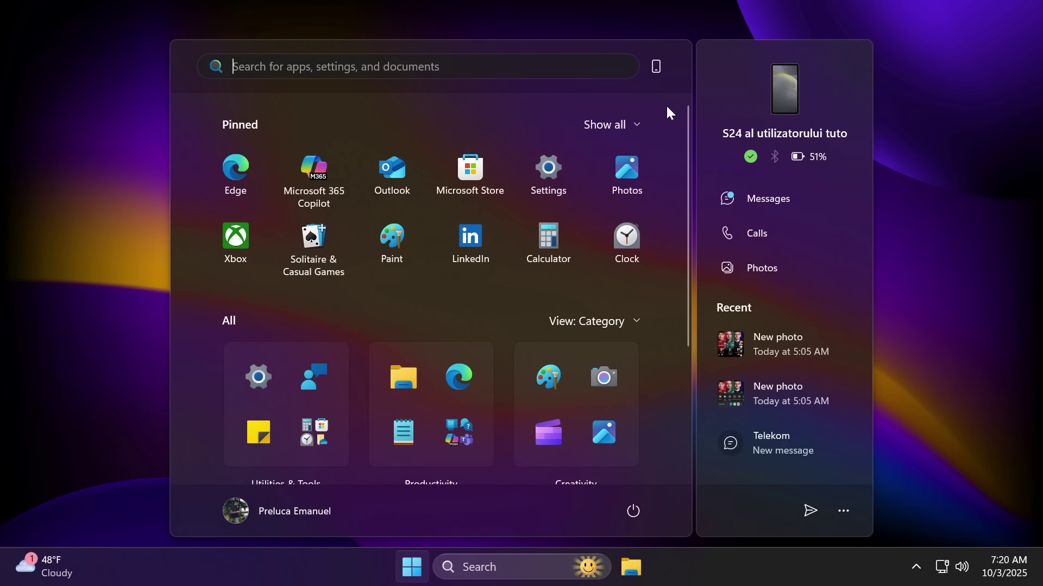
click(657, 68)
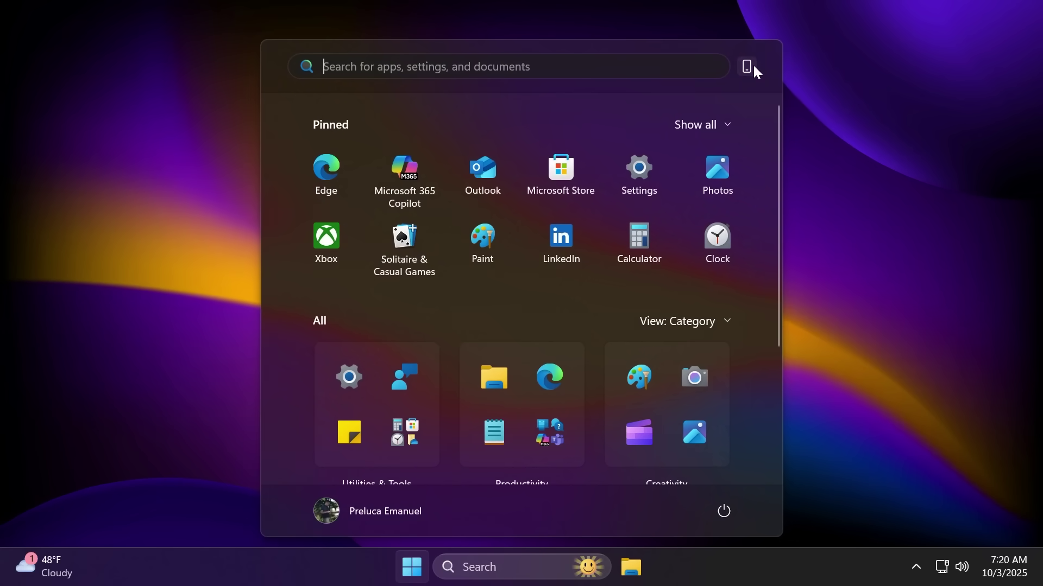
click(747, 67)
click(660, 67)
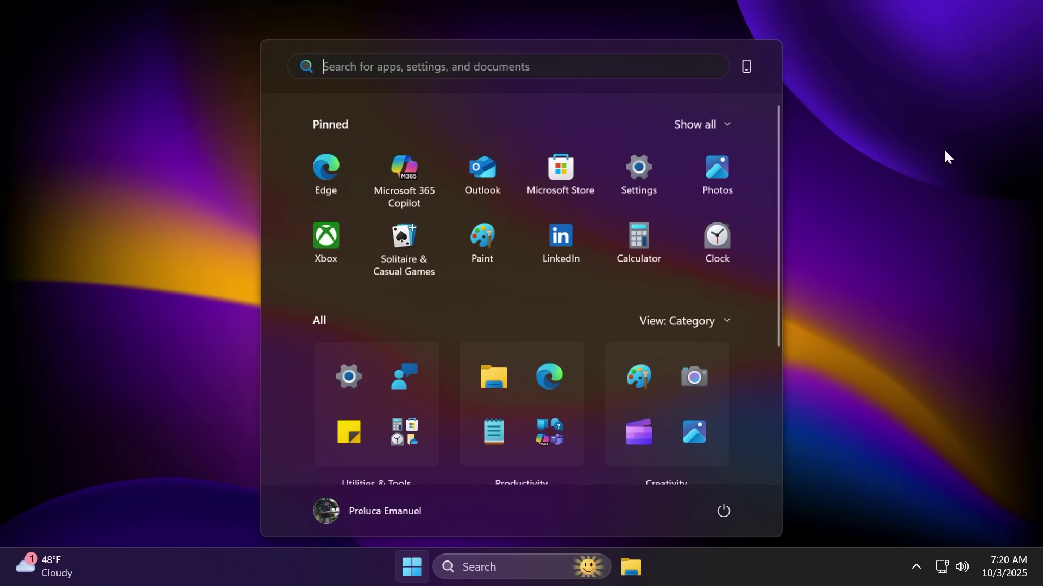
click(748, 67)
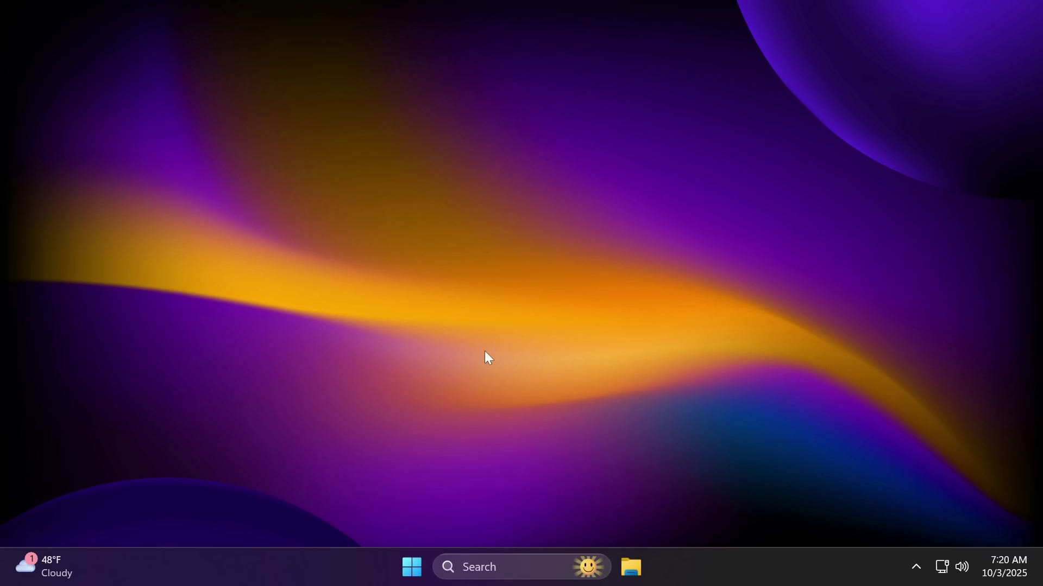
Open Local Disk (C:), select ProgramData and bring up its permanent-delete confirmation
key(super+e)
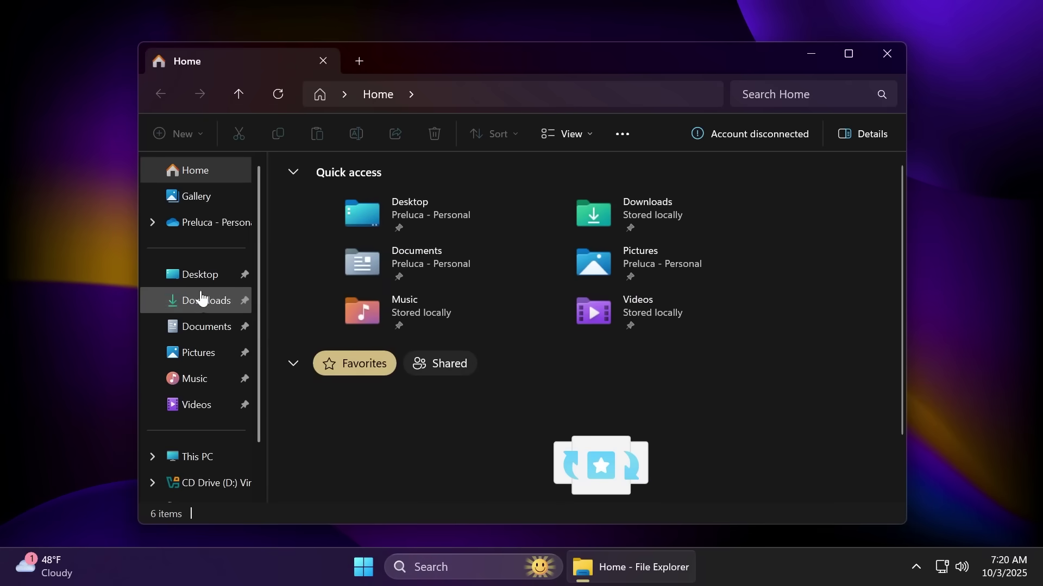
scroll(201, 298, down, 1)
click(196, 399)
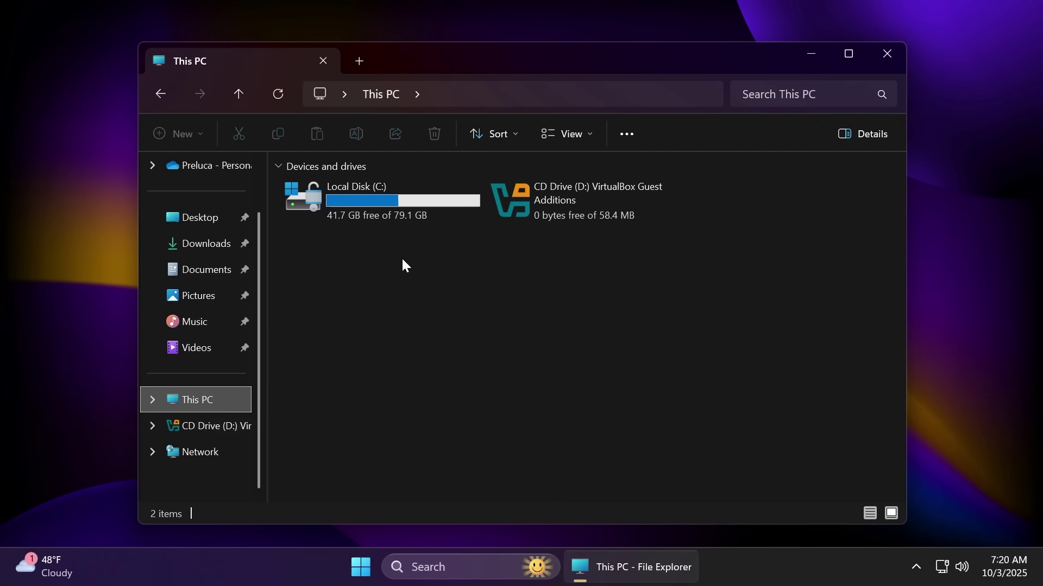
double_click(380, 204)
click(348, 330)
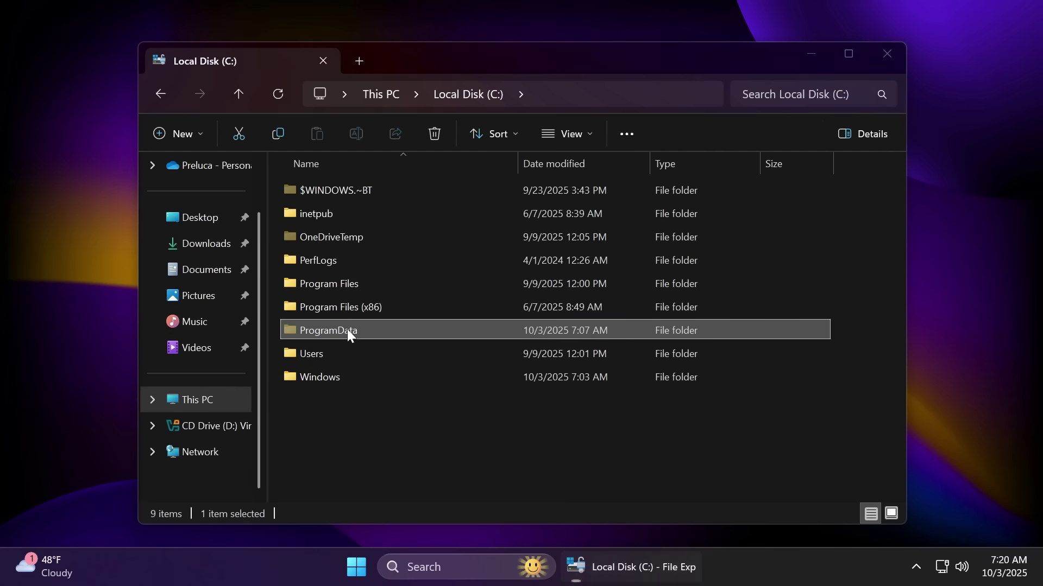
key(shift+Delete)
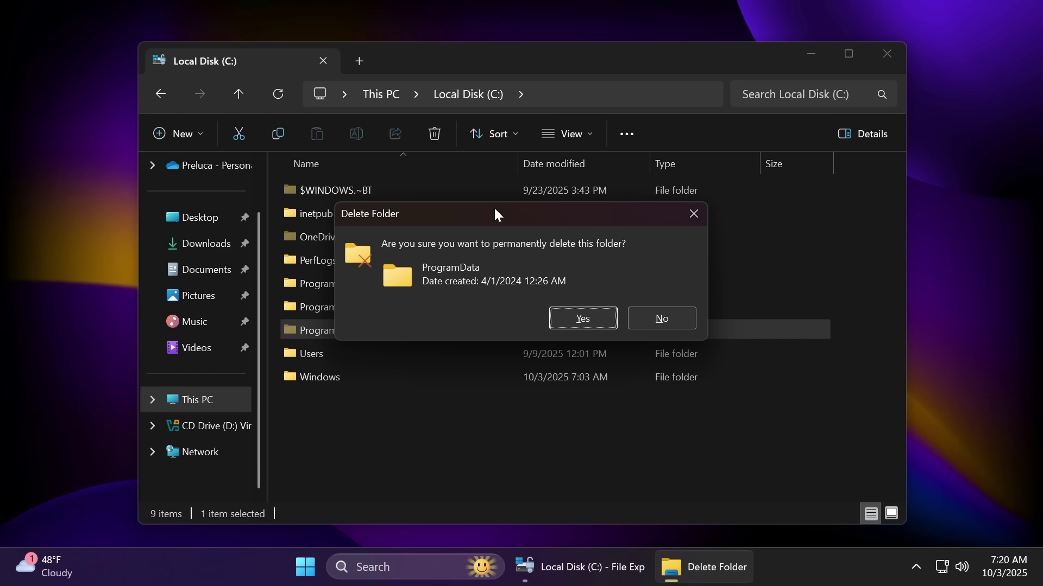
drag(496, 211, 469, 234)
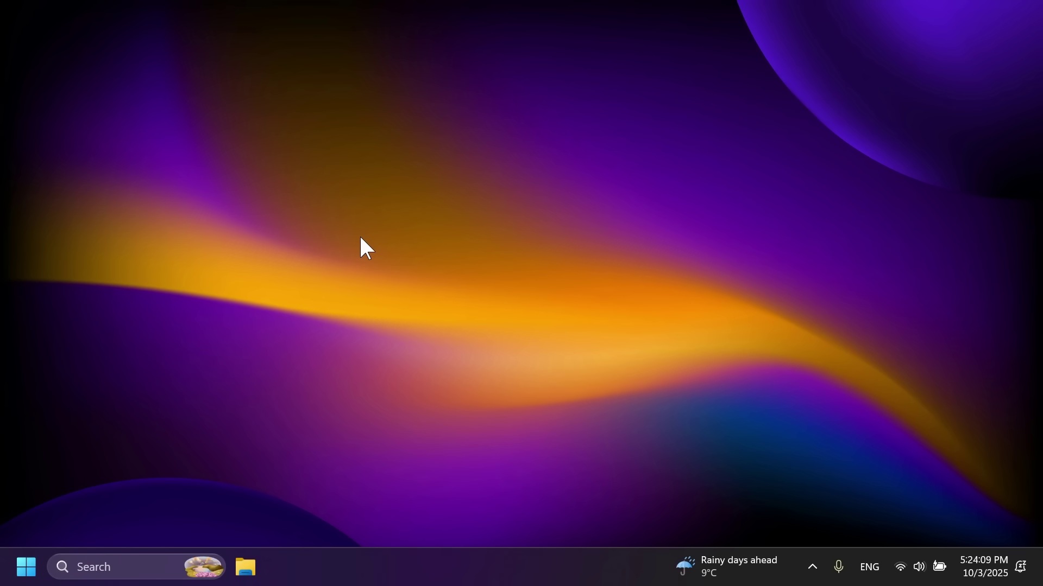
Adjust volume and brightness with the media keys, then open Settings on Home
key(XF86AudioRaiseVolume)
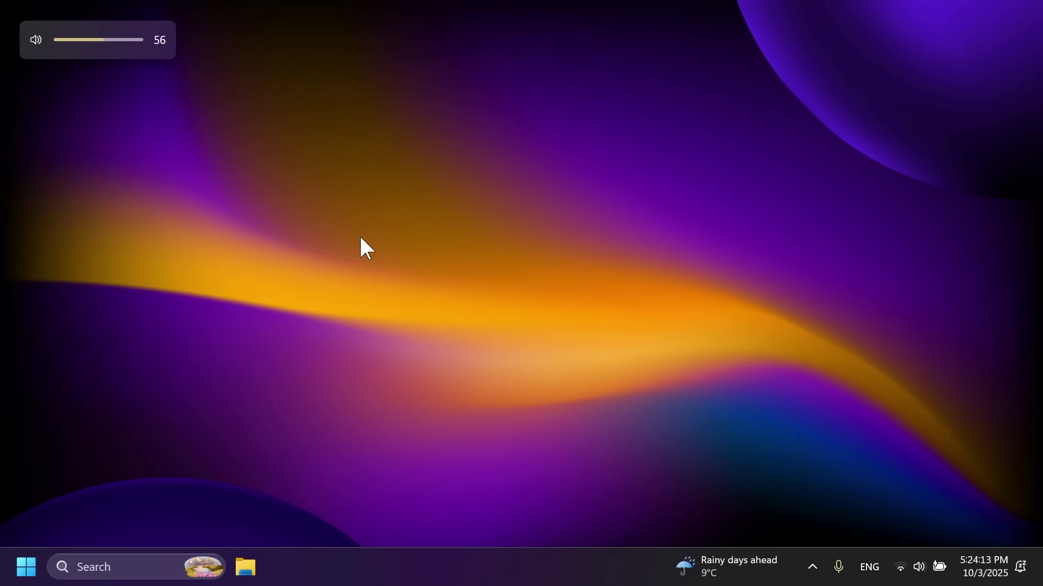
key(XF86AudioLowerVolume)
key(XF86AudioLowerVolume)
key(XF86AudioLowerVolume)
key(XF86AudioLowerVolume)
key(XF86AudioLowerVolume)
key(XF86AudioLowerVolume)
key(XF86AudioRaiseVolume)
key(XF86AudioRaiseVolume)
key(XF86AudioRaiseVolume)
key(XF86MonBrightnessUp)
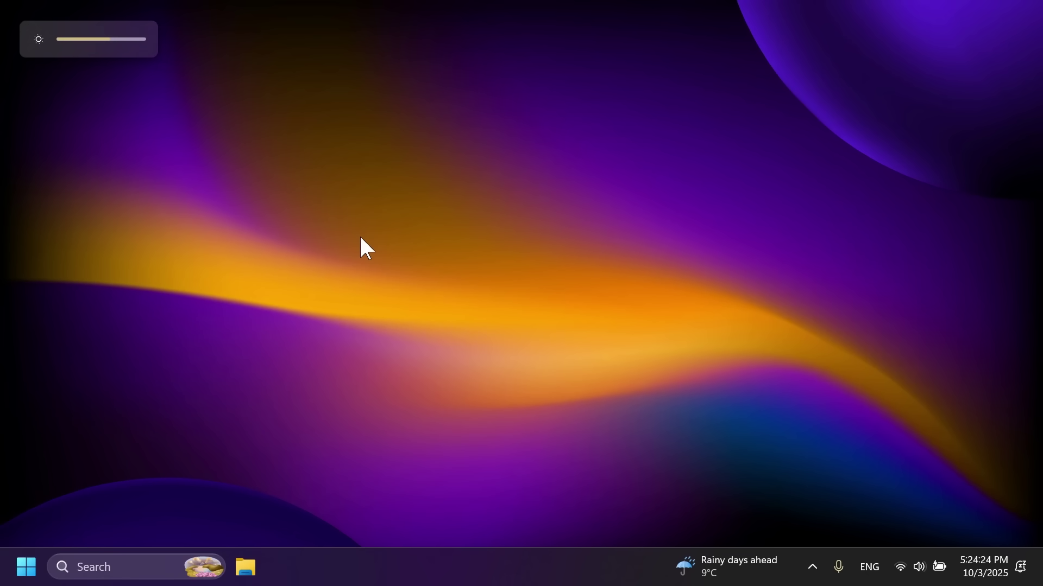
key(XF86MonBrightnessDown)
key(XF86MonBrightnessUp)
key(XF86MonBrightnessUp)
key(XF86MonBrightnessUp)
key(XF86MonBrightnessDown)
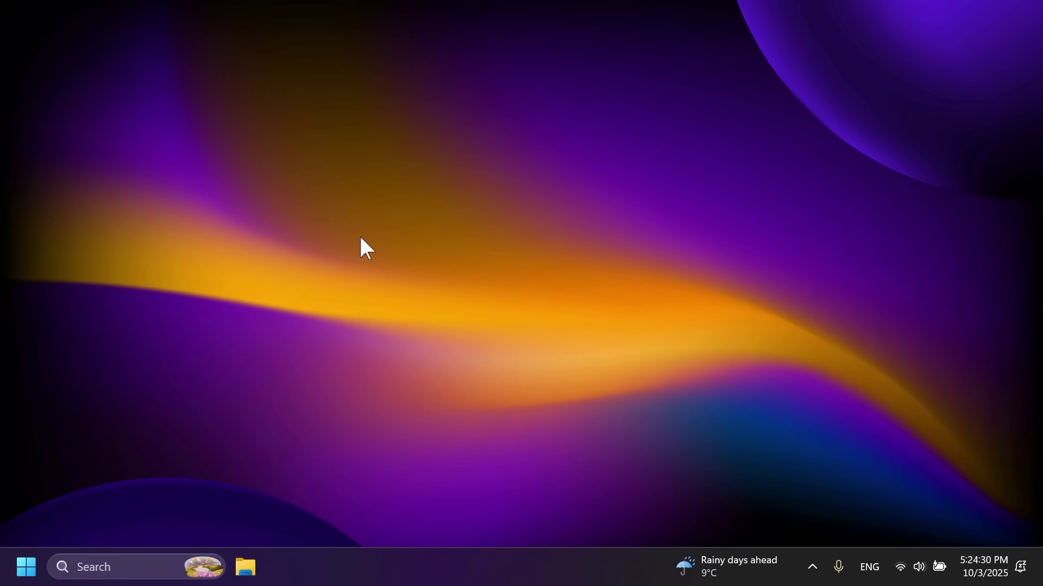
key(super+i)
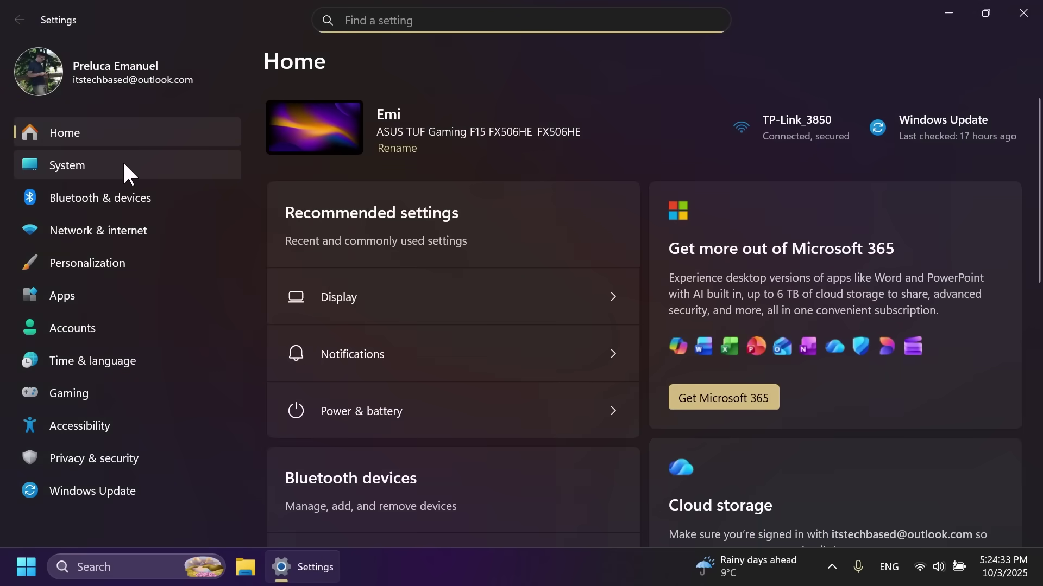
Set the on-screen indicators position to Top center under System > Notifications and close Settings
click(123, 163)
click(454, 335)
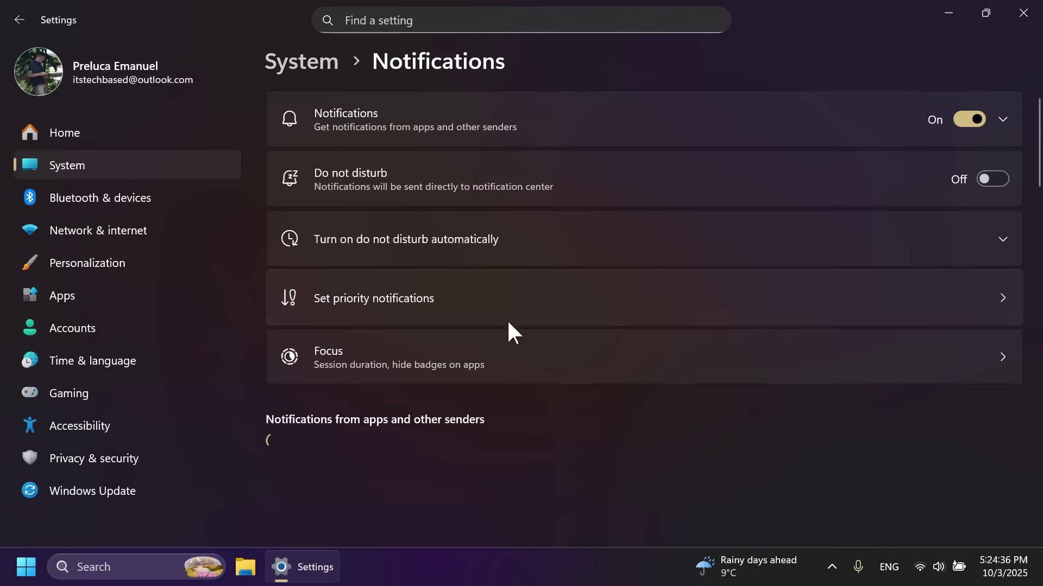
scroll(565, 319, down, 10)
scroll(566, 312, down, 10)
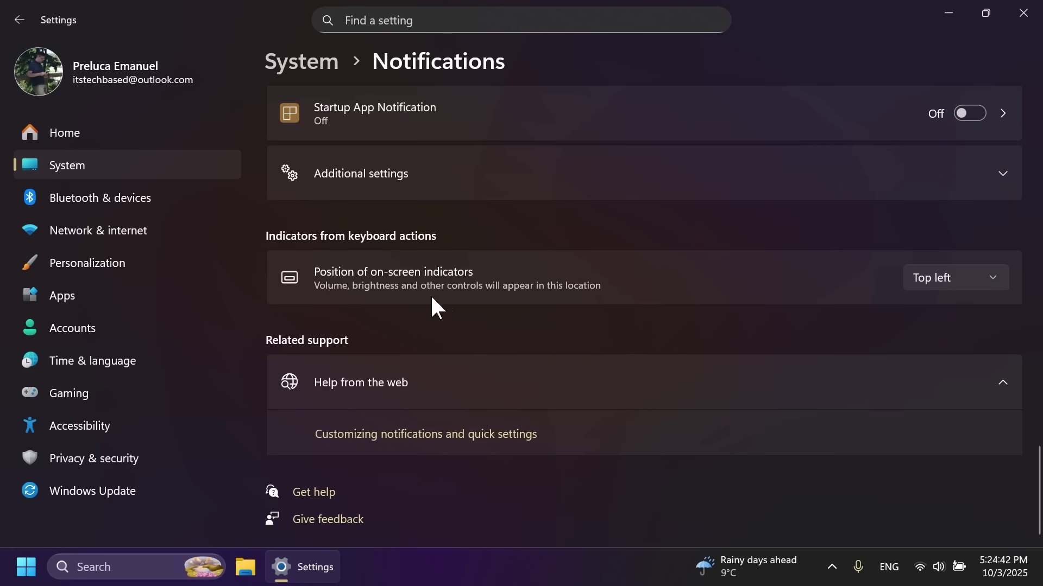
click(940, 284)
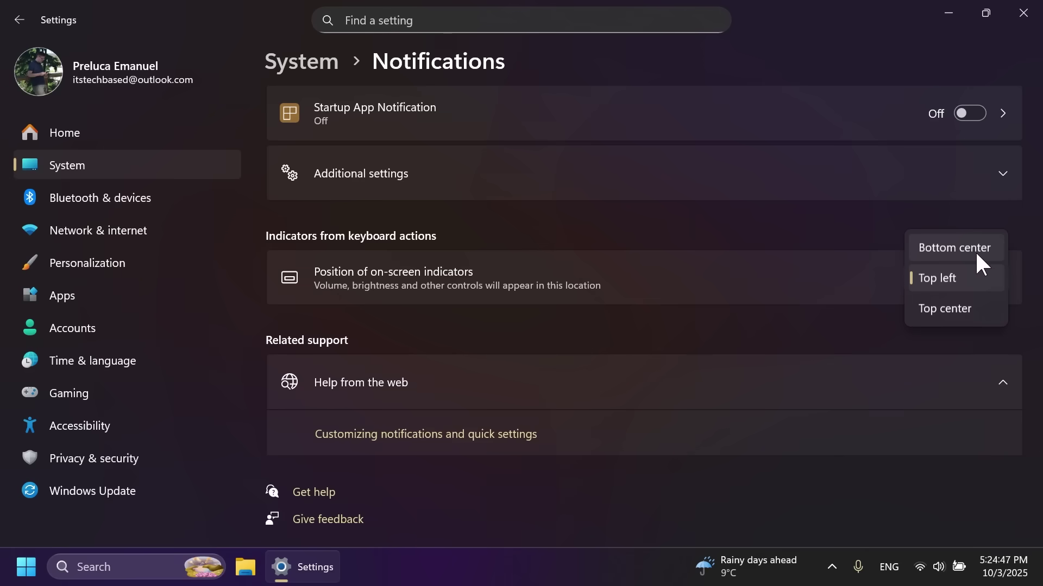
click(949, 309)
click(1023, 13)
Test brightness and volume indicators at the top center, leaving volume at 50
key(XF86MonBrightnessUp)
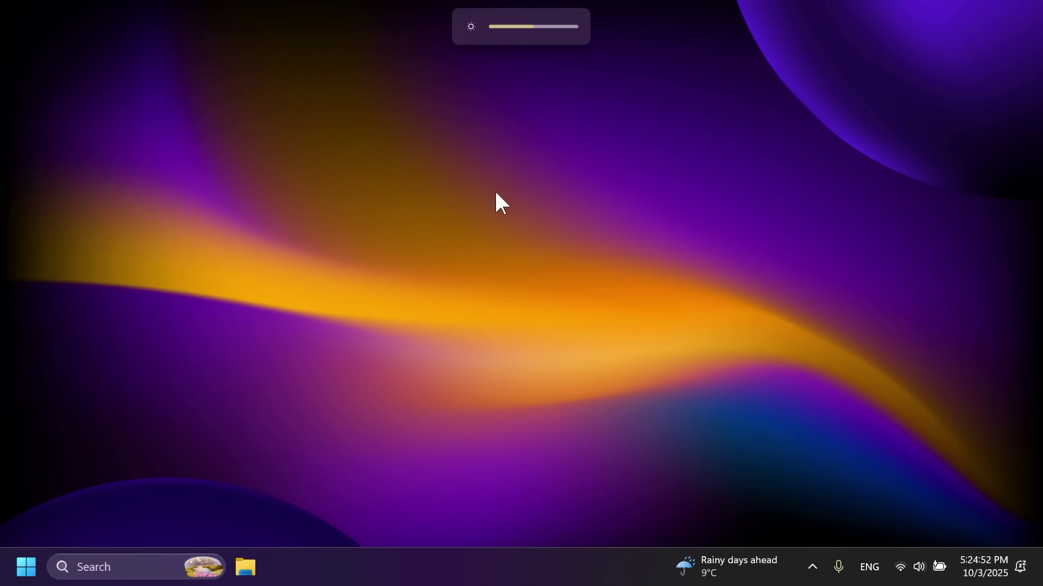
key(XF86AudioLowerVolume)
key(XF86AudioLowerVolume)
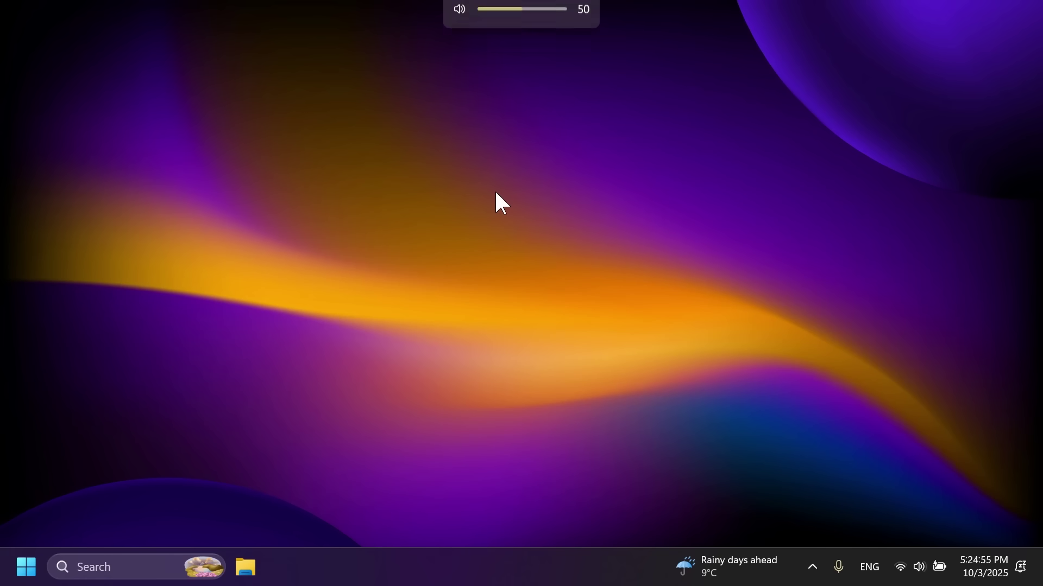
key(XF86AudioLowerVolume)
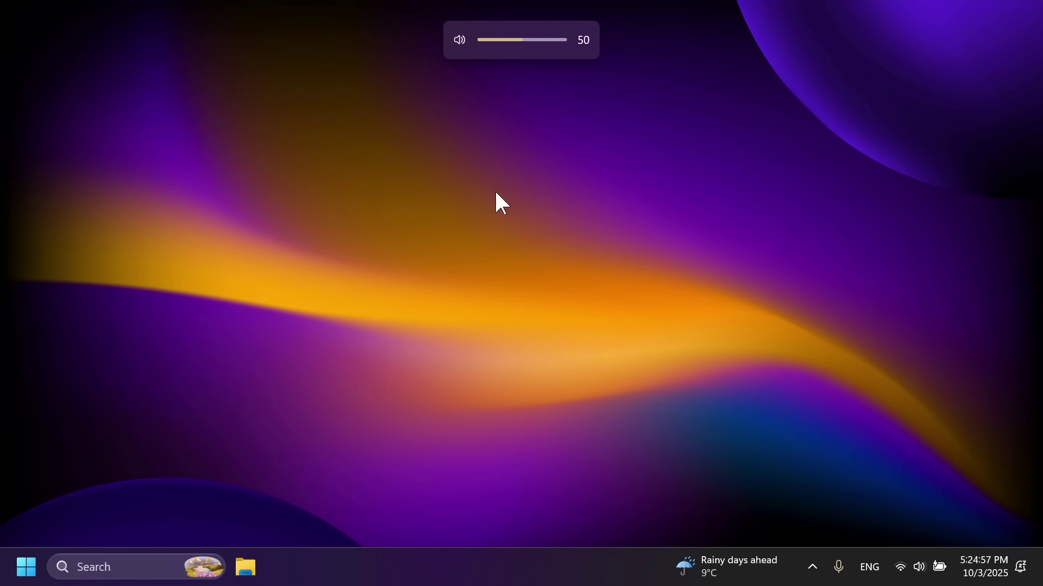
key(XF86AudioLowerVolume)
key(XF86AudioRaiseVolume)
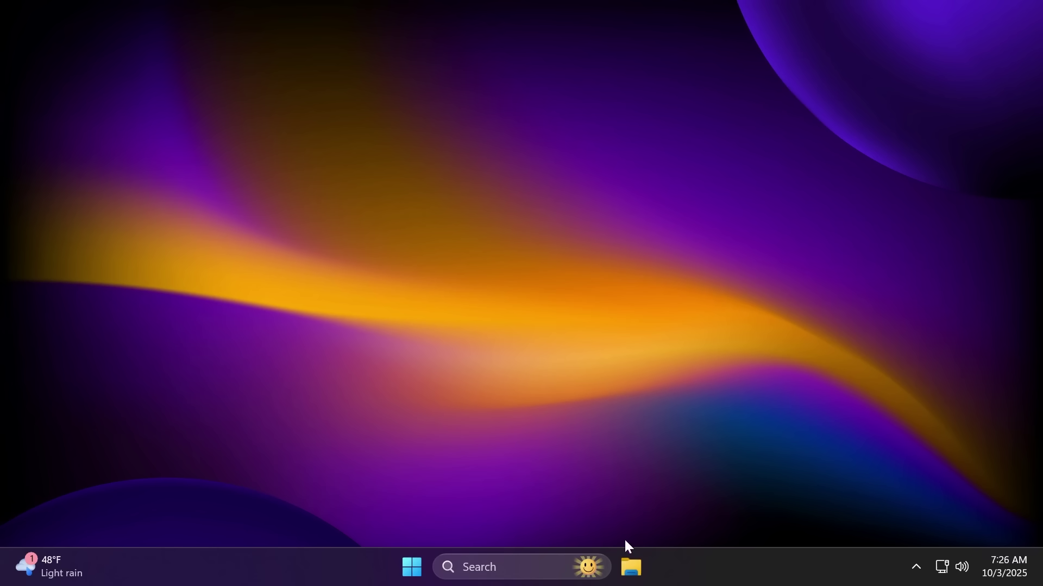
Open Downloads in File Explorer and select the first pastel gradient image
click(629, 568)
click(197, 302)
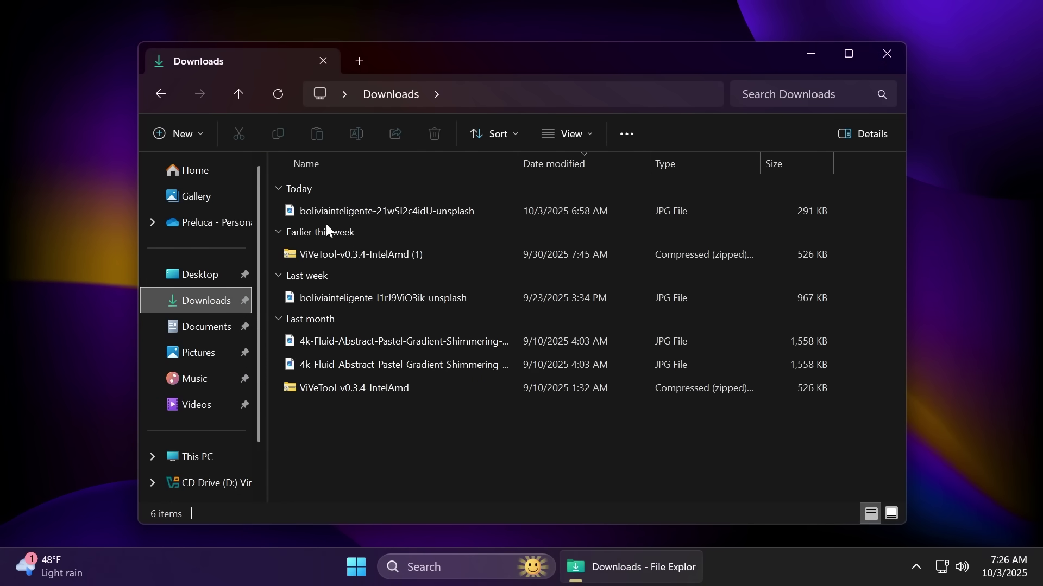
click(347, 345)
Run Visual Search with Bing on the pastel image from its AI actions menu
right_click(347, 344)
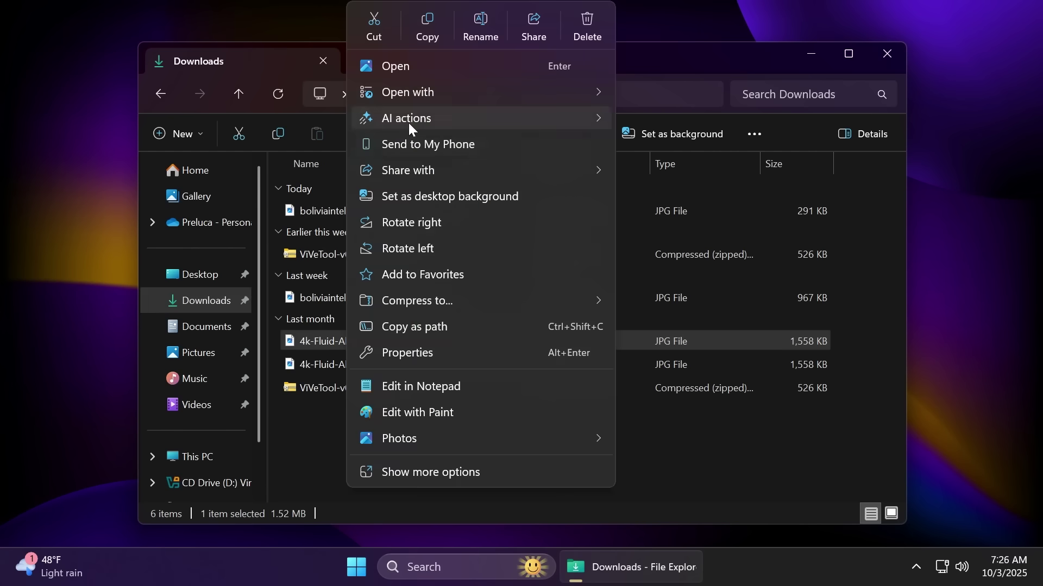
mouse_move(398, 120)
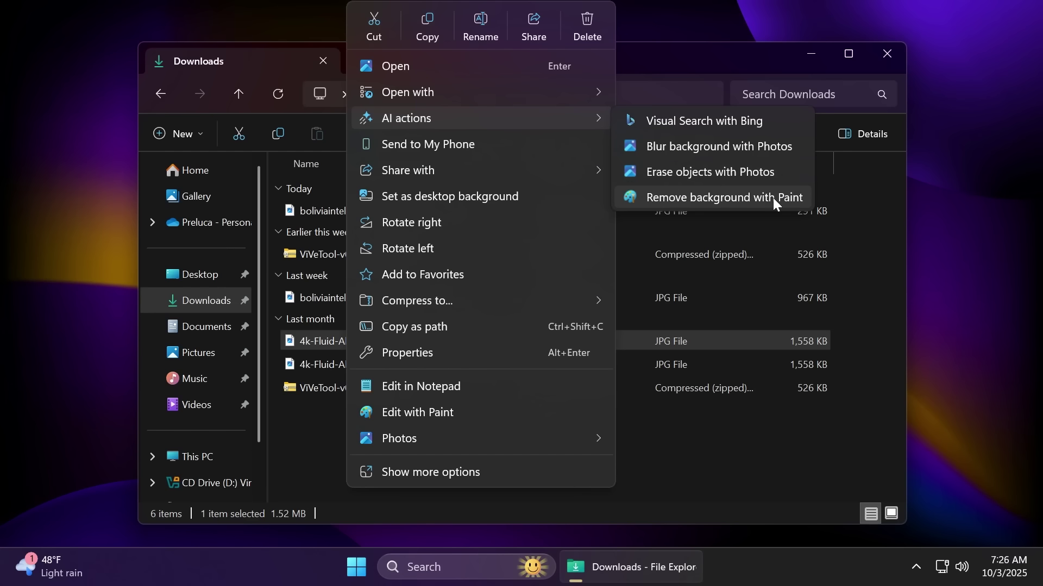
click(698, 126)
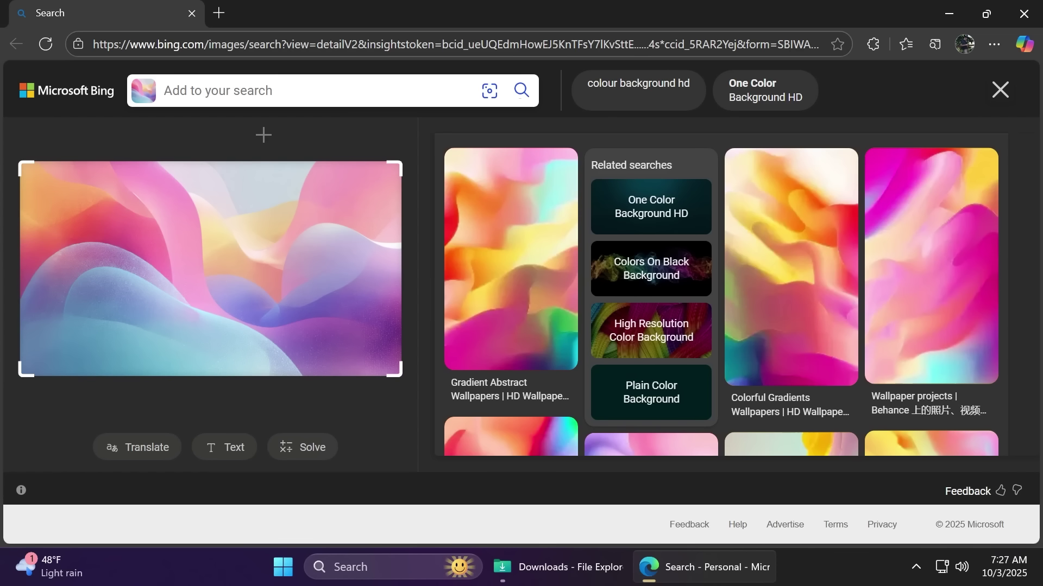
Close Edge after reviewing the similar gradient wallpapers from Bing
click(1015, 16)
Open the pastel image in Photos for Blur background, then Erase objects, cancelling both
right_click(335, 340)
mouse_move(487, 116)
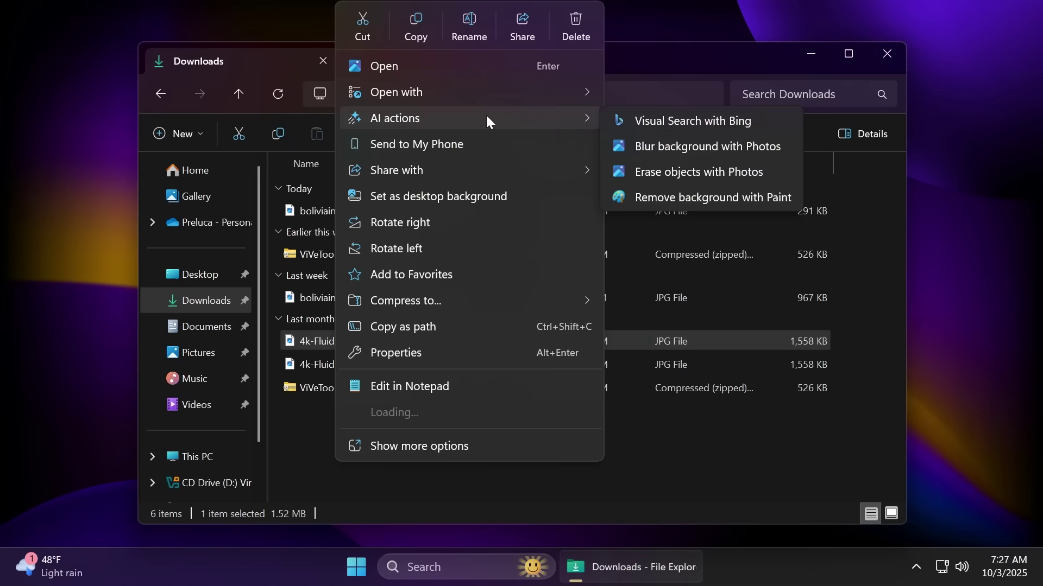
click(696, 151)
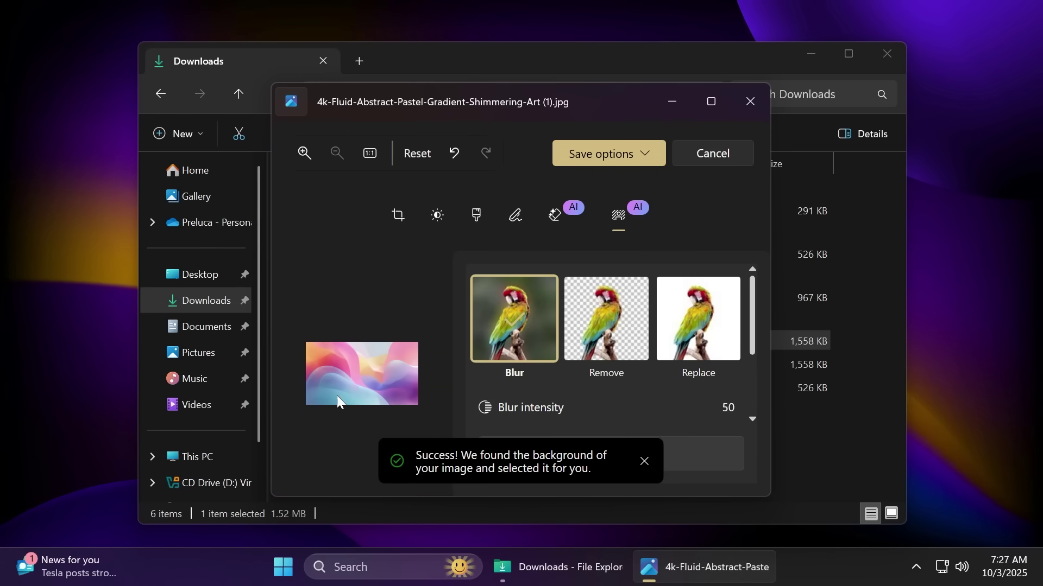
click(644, 462)
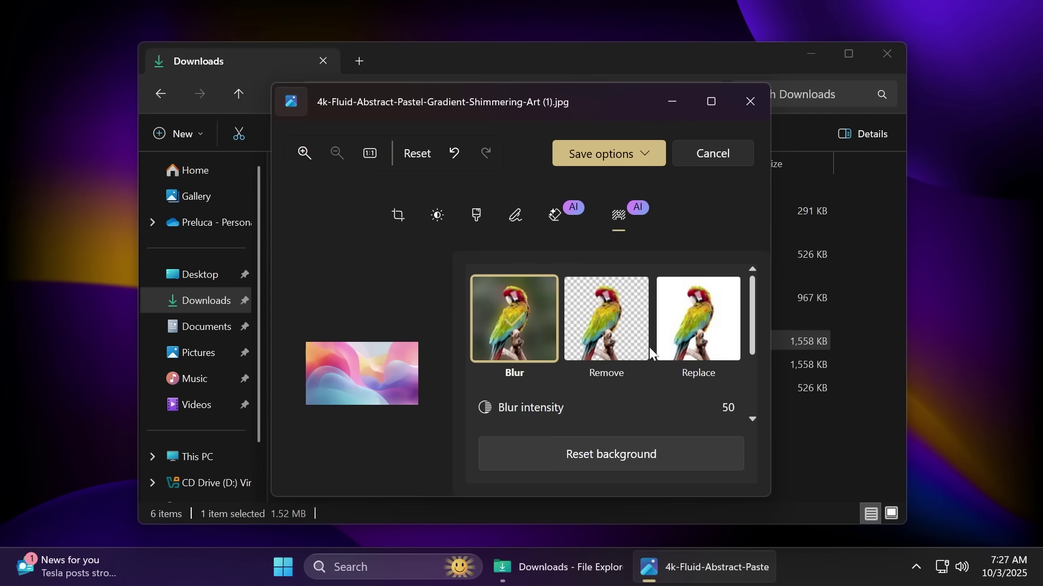
click(750, 103)
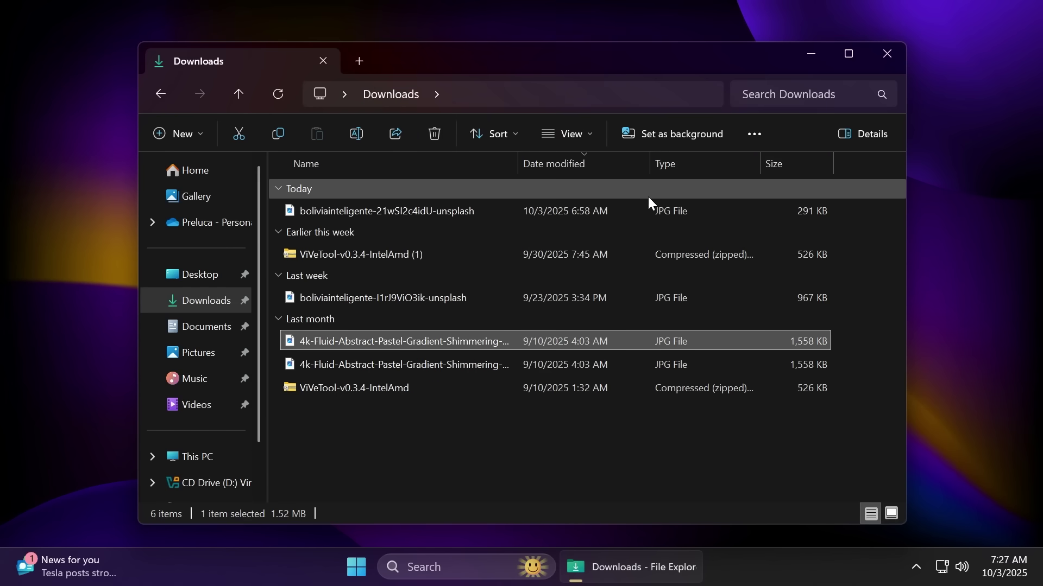
key(Return)
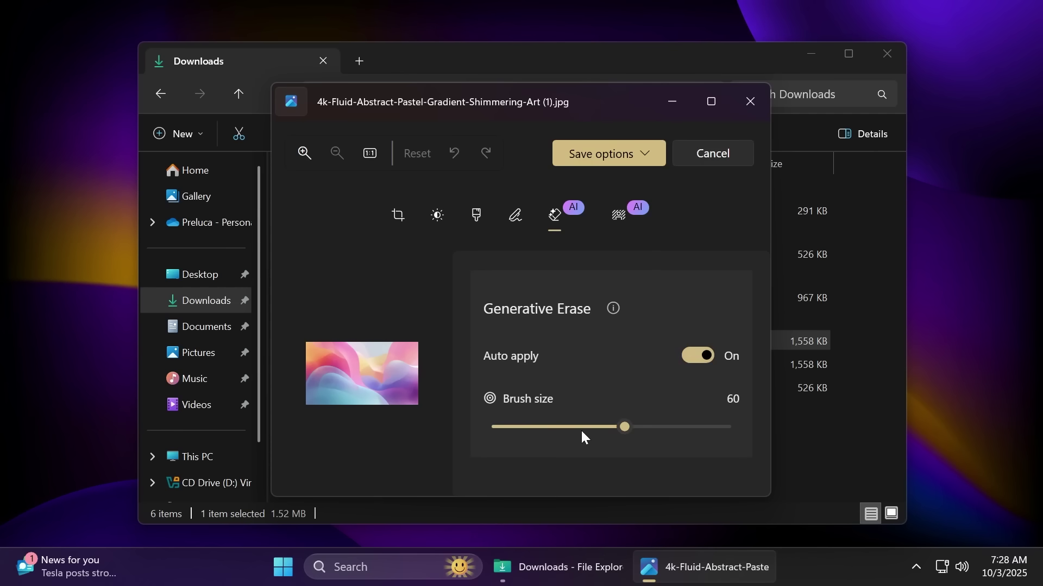
click(713, 153)
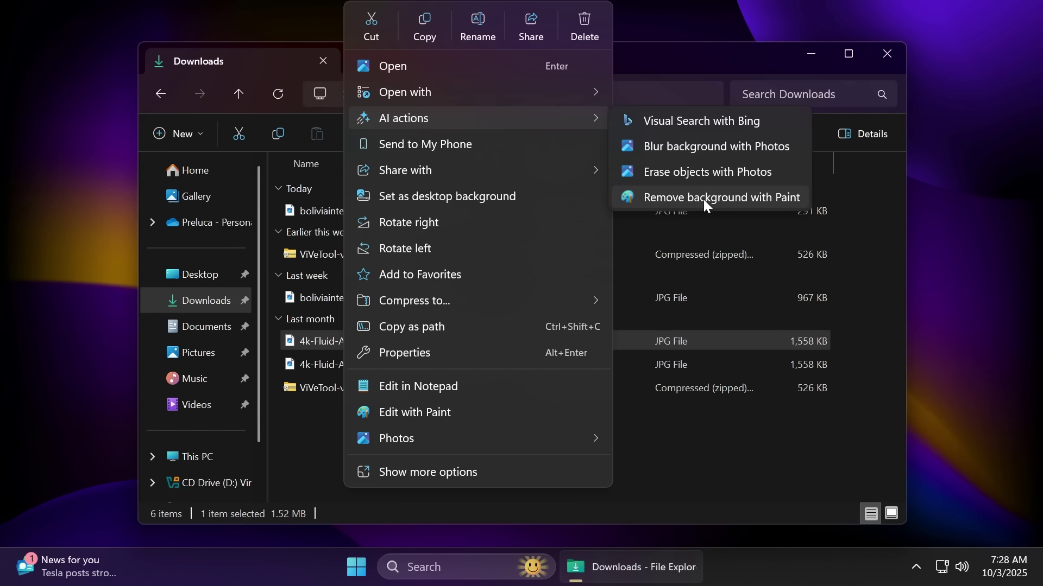
Remove the pastel gradient image's background in Paint, then close Paint without saving
click(702, 198)
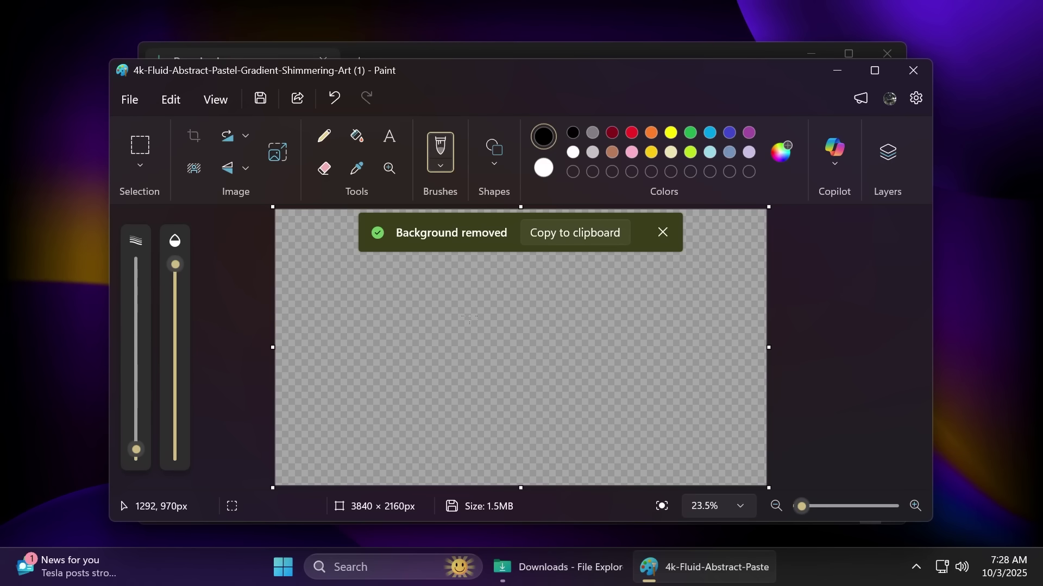
click(911, 75)
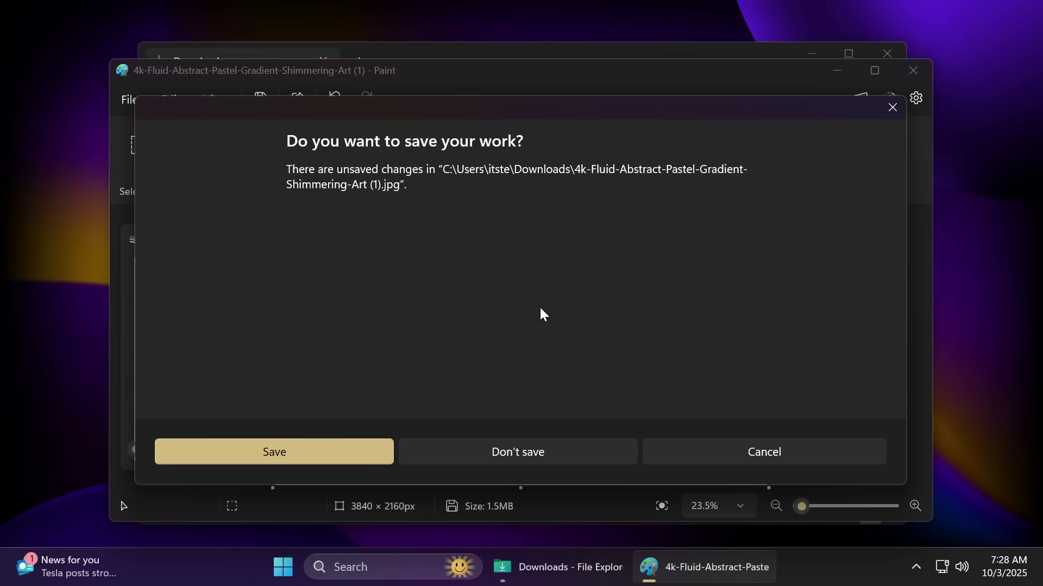
click(507, 455)
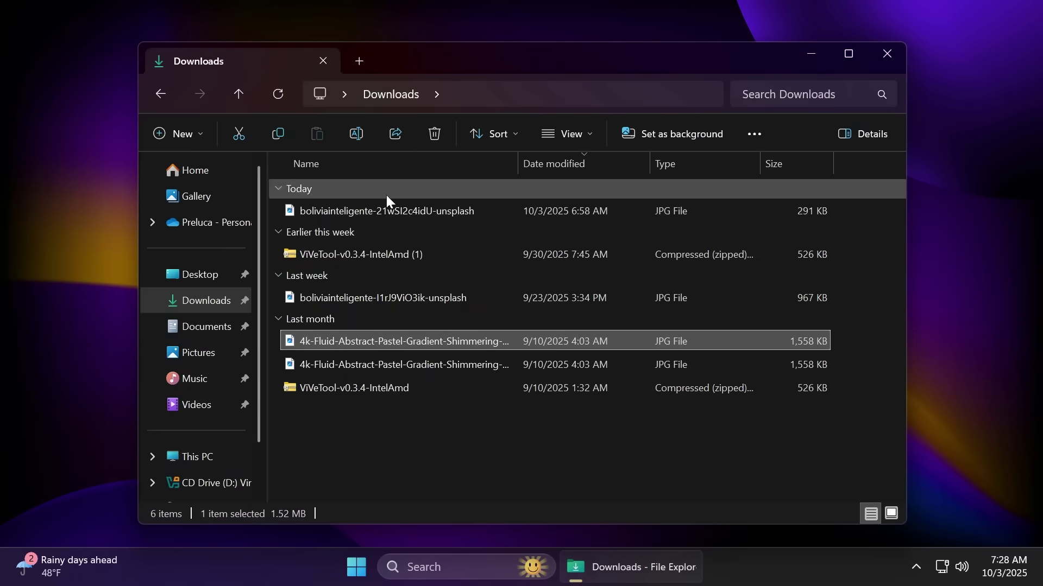
Reopen File Explorer, view a Gallery photo's Open with choices, then return to Home
click(887, 54)
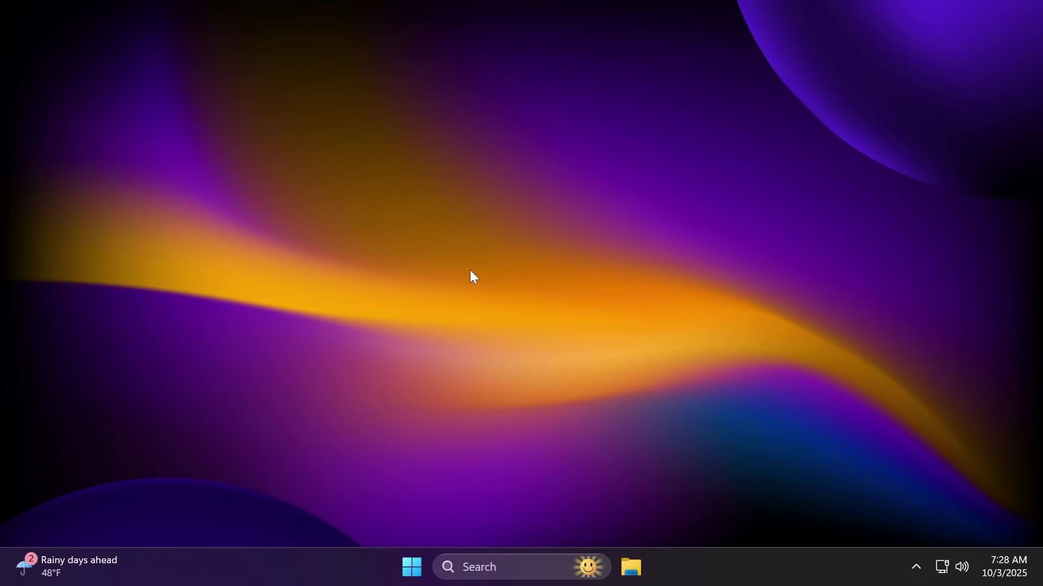
key(super+e)
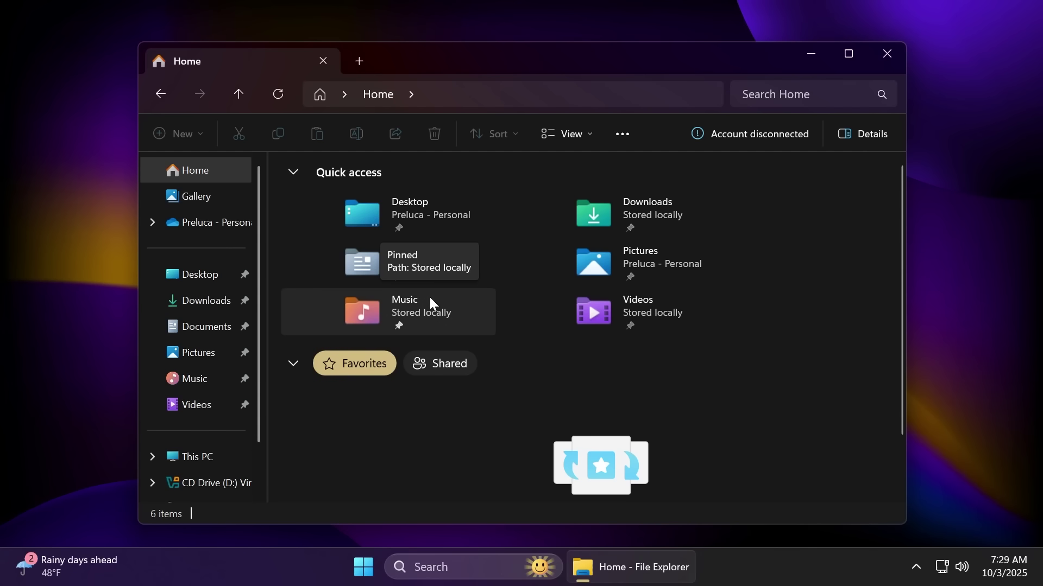
click(188, 197)
right_click(408, 261)
mouse_move(641, 93)
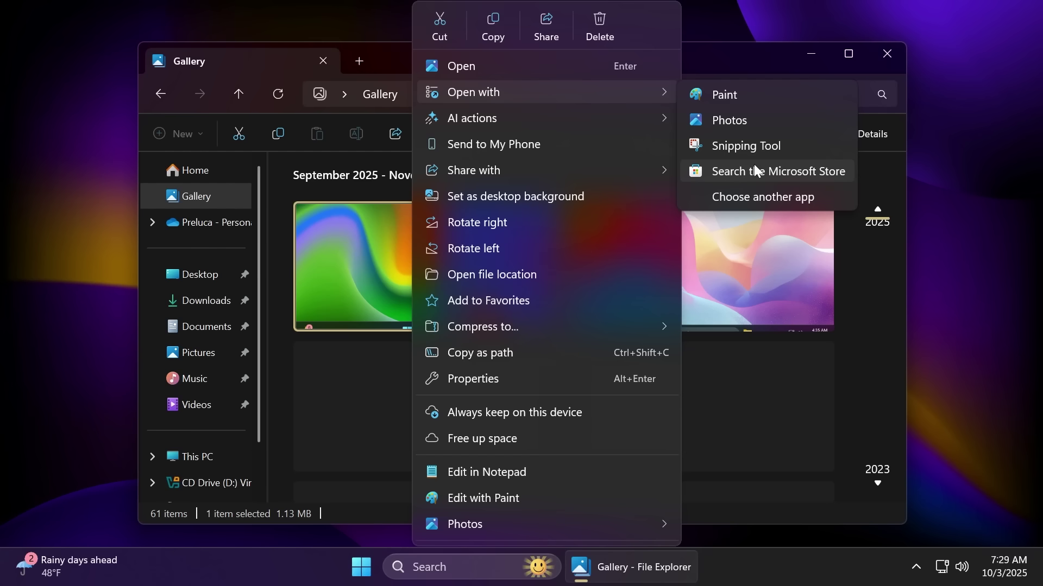
click(192, 172)
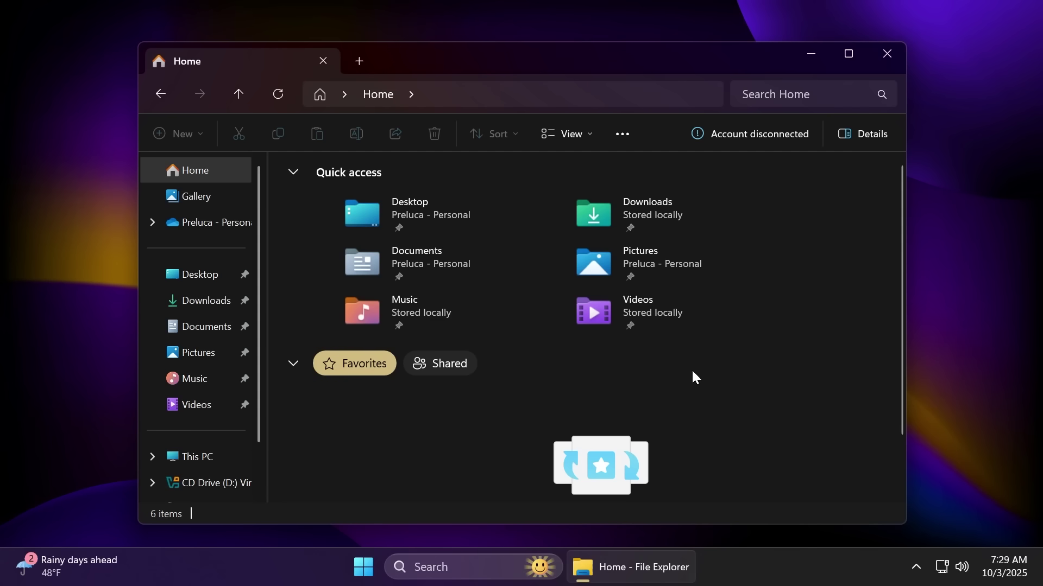
Show Share options for the boliviainteligente-21wSI2c4idU-unsplash photo in Downloads, then close Explorer
click(187, 302)
click(420, 214)
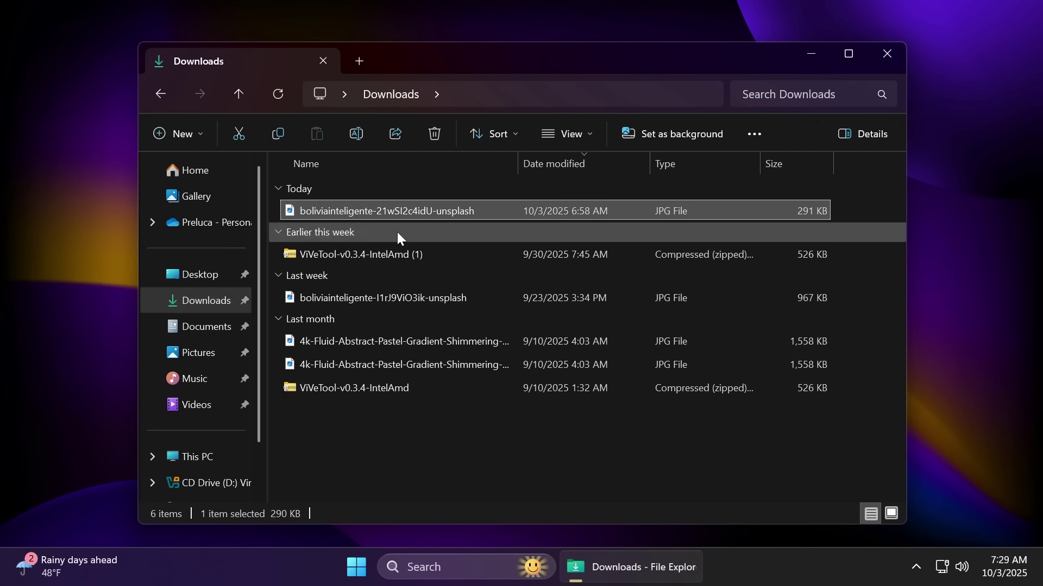
click(395, 134)
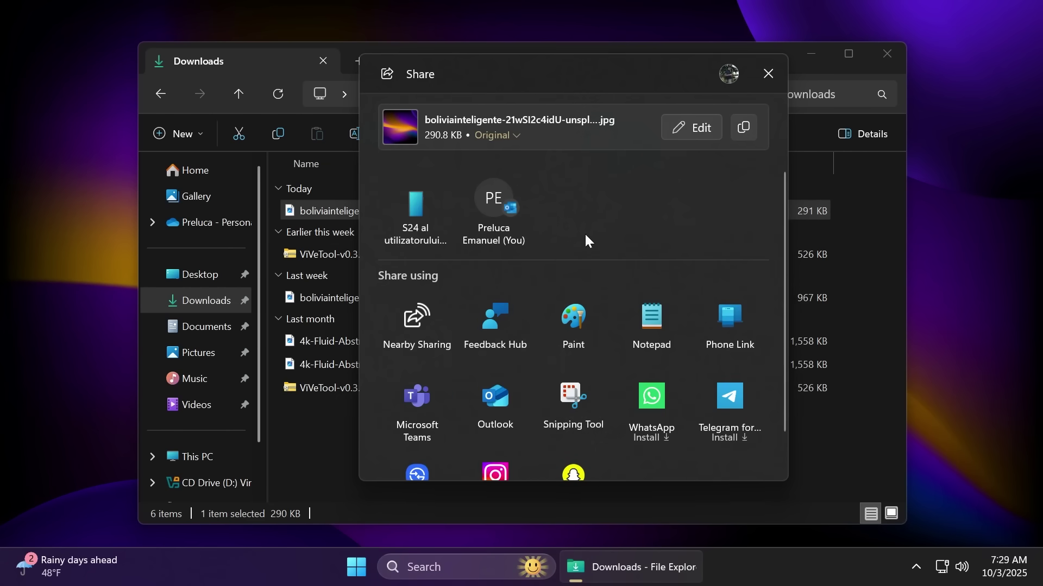
key(alt+F4)
Switch End Task on under System > Advanced in Settings
key(super+i)
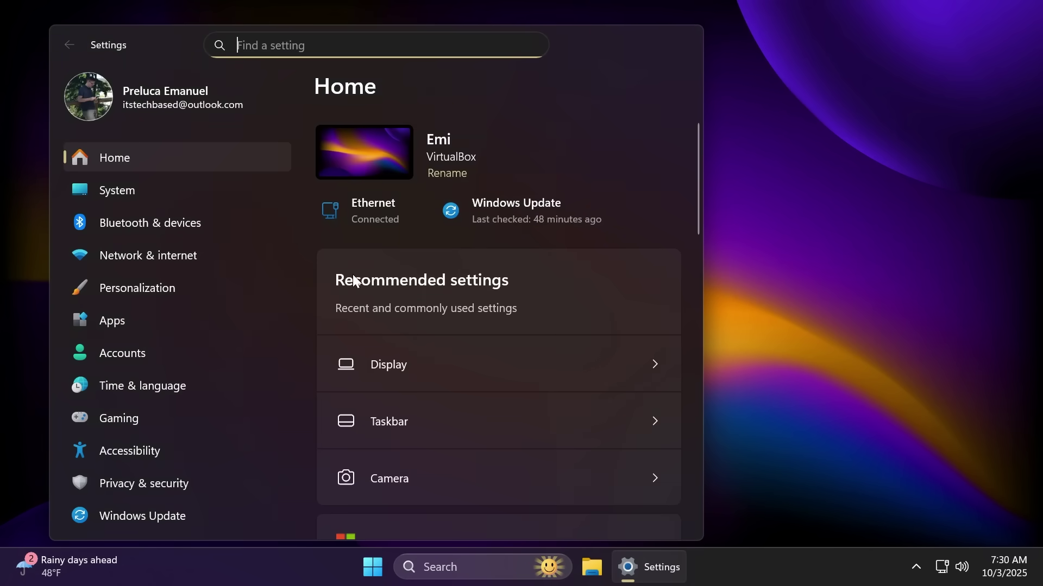
click(148, 188)
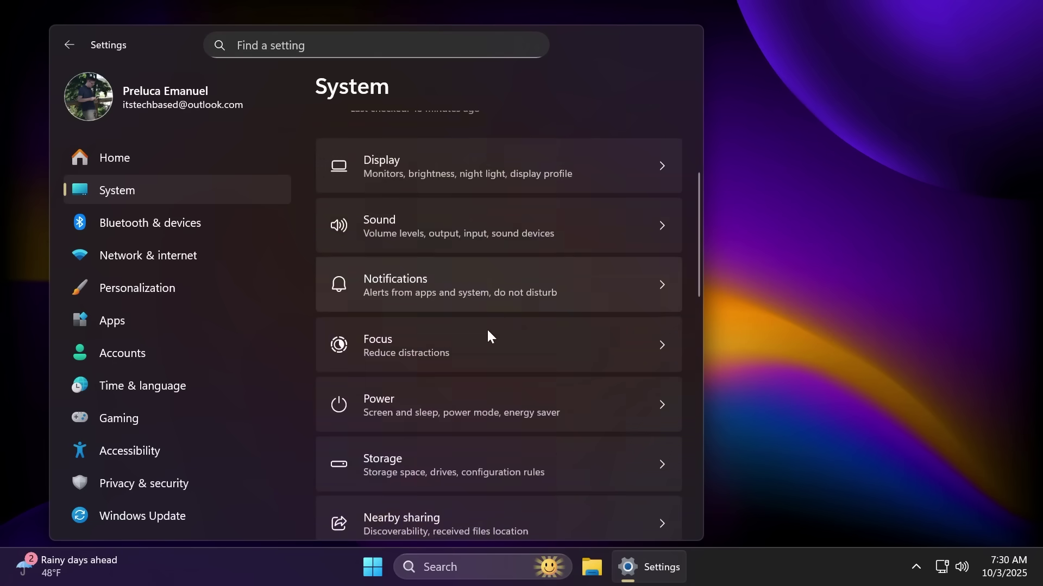
scroll(486, 333, down, 5)
click(435, 343)
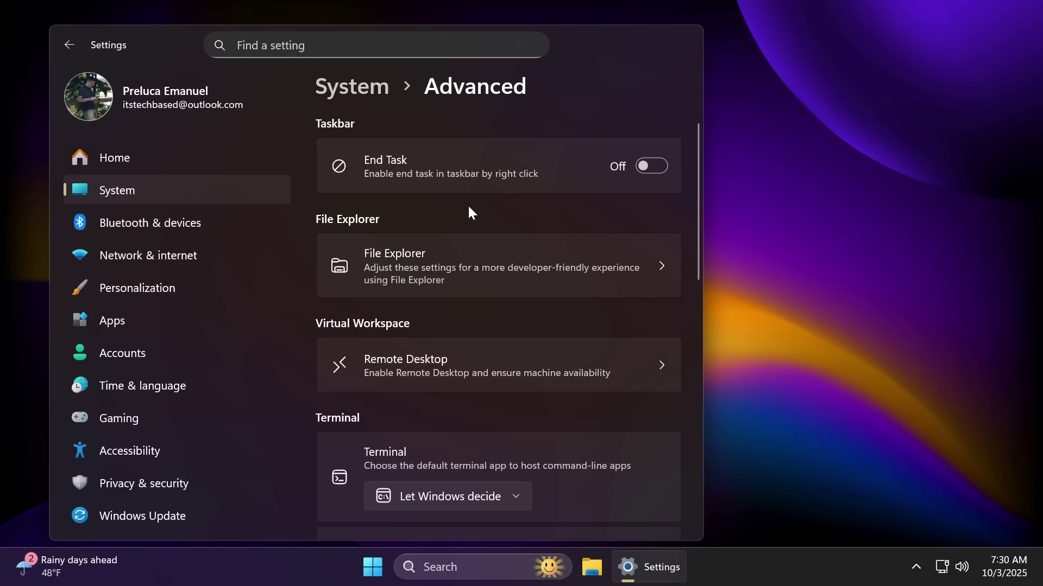
click(653, 171)
Check the new End task entry in Settings' taskbar menu, then dismiss the menu
right_click(627, 567)
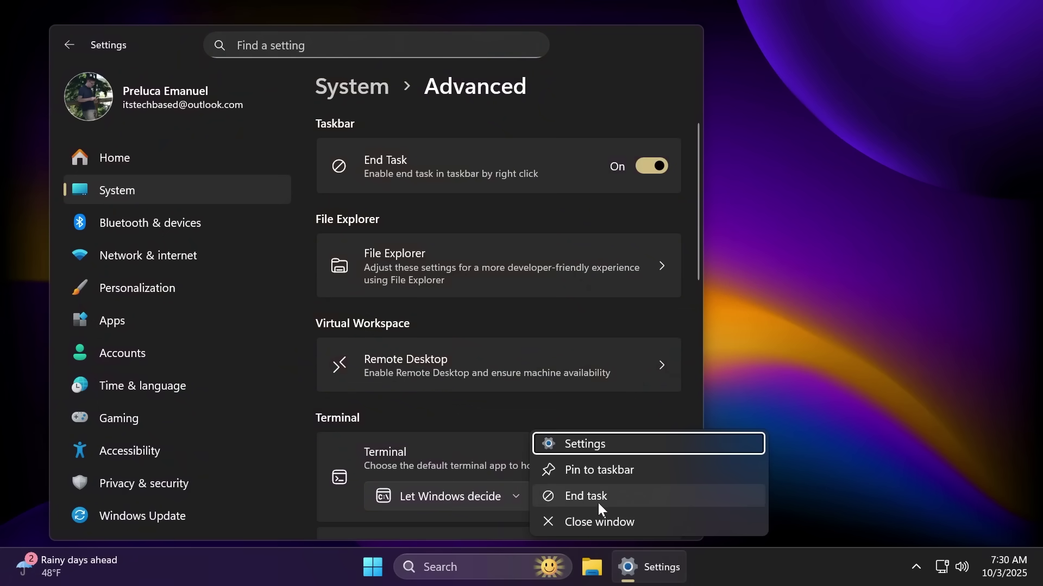
click(745, 563)
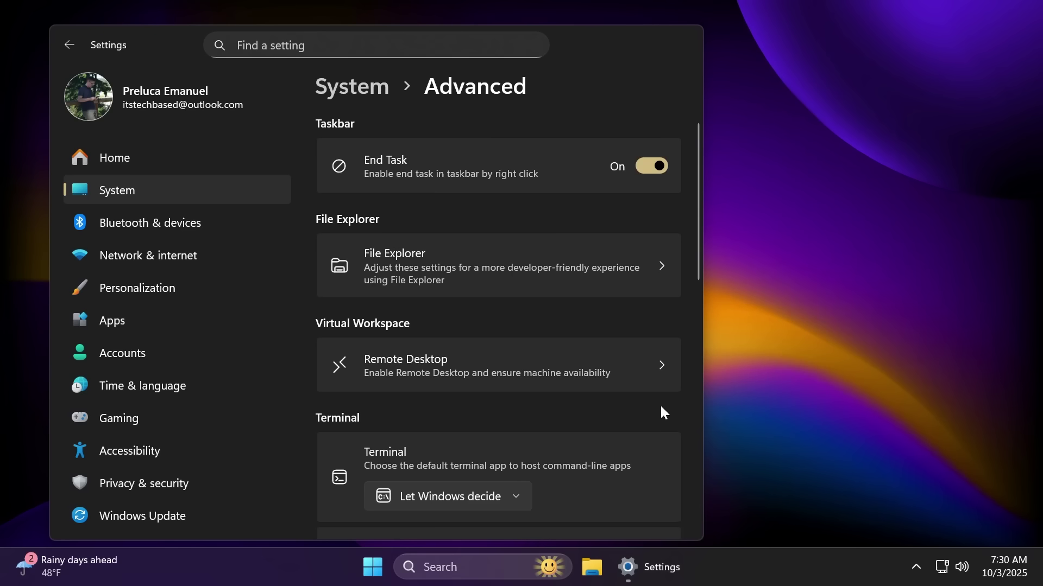
click(648, 170)
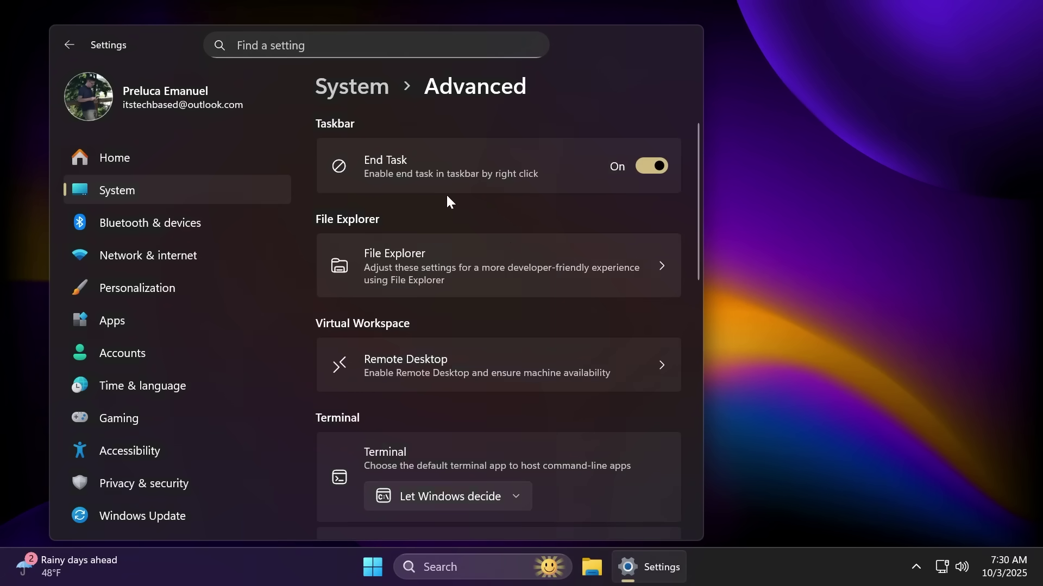
click(444, 270)
scroll(525, 232, down, 4)
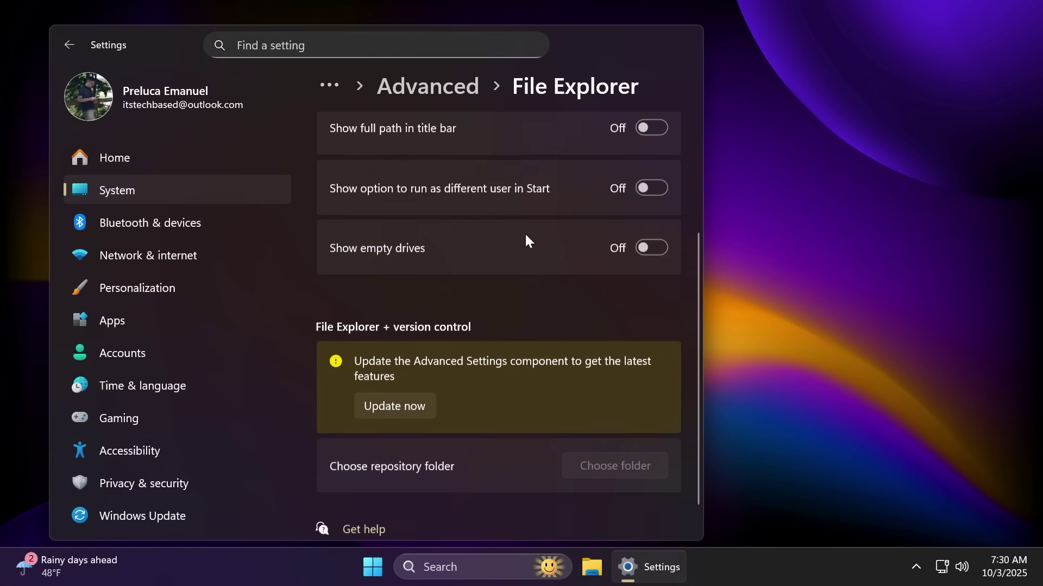
scroll(525, 233, up, 5)
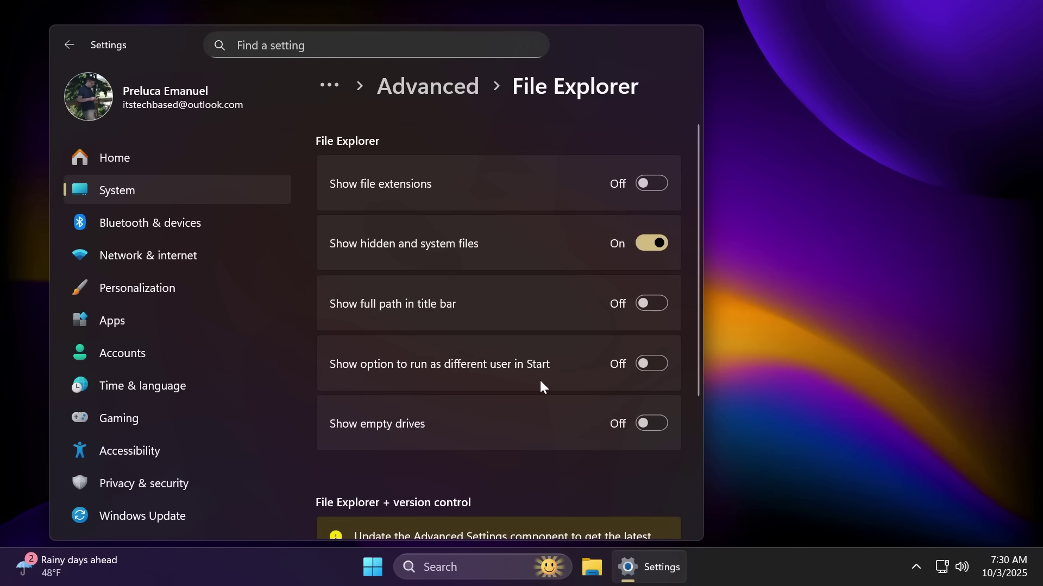
scroll(468, 421, down, 3)
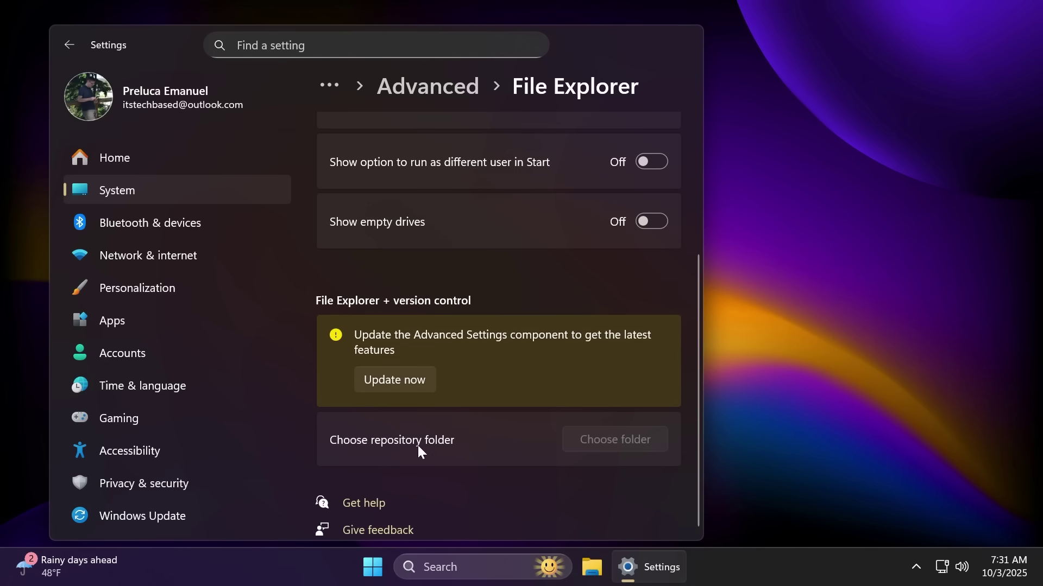
click(451, 92)
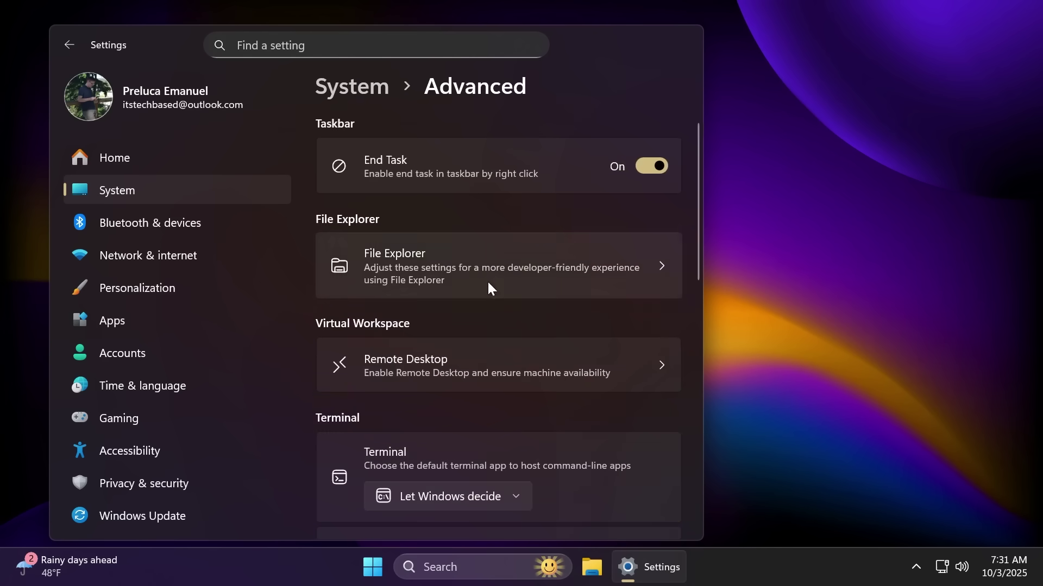
click(482, 230)
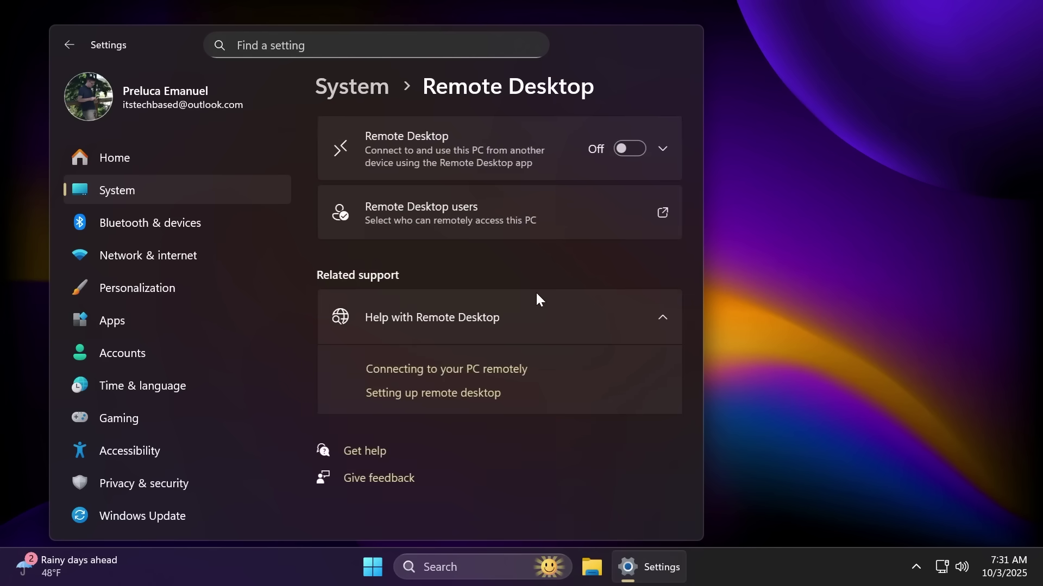
click(543, 153)
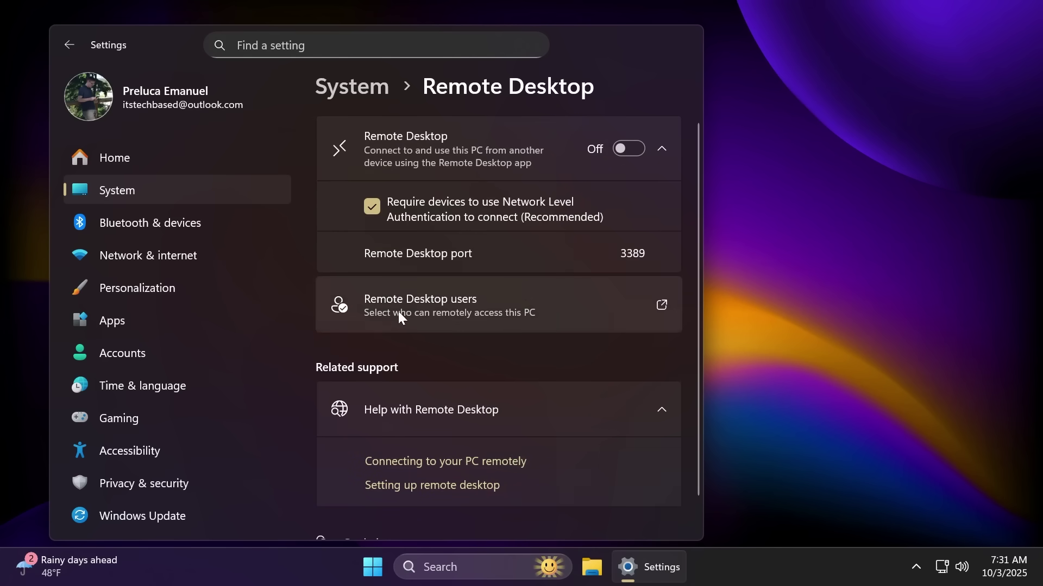
click(376, 89)
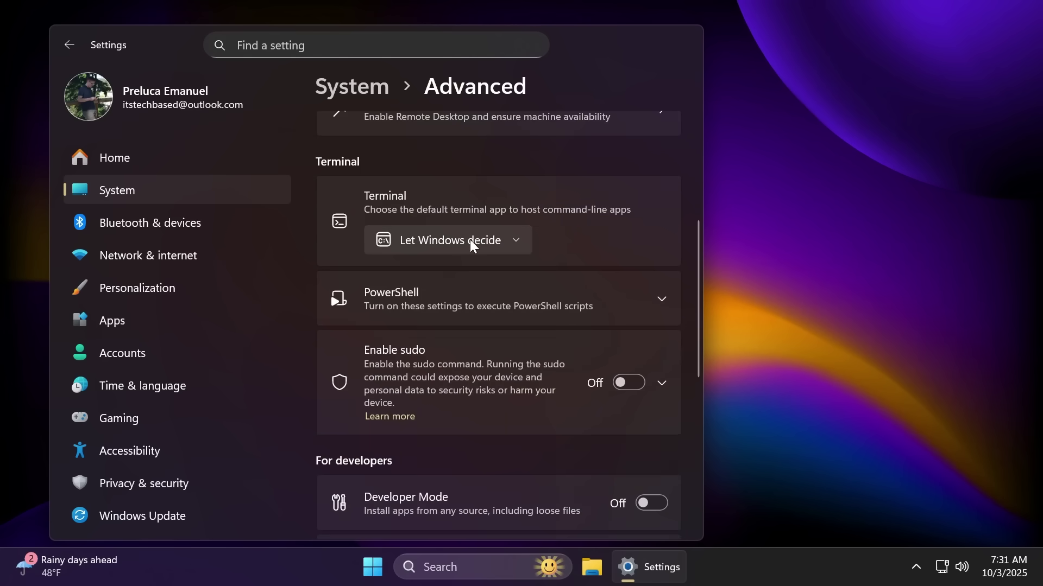
Review the Terminal, PowerShell and sudo options, then enable Developer Mode and confirm
click(471, 240)
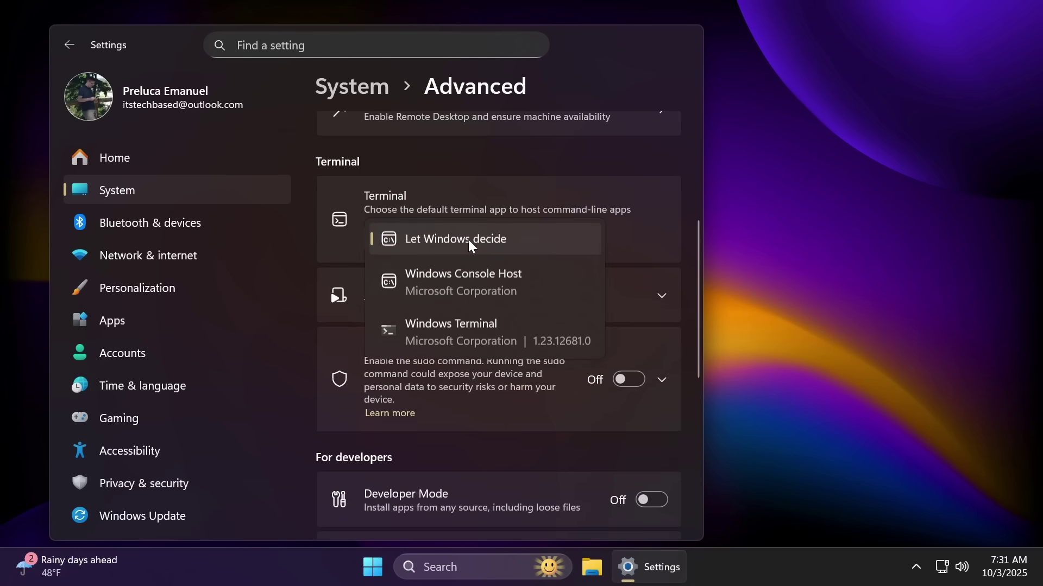
click(549, 196)
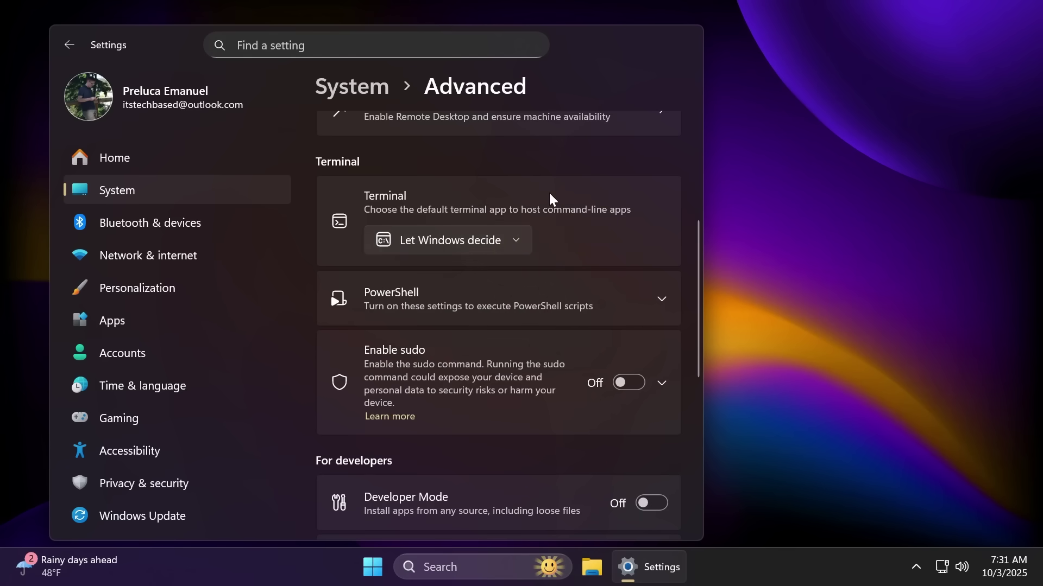
click(497, 296)
scroll(581, 236, down, 2)
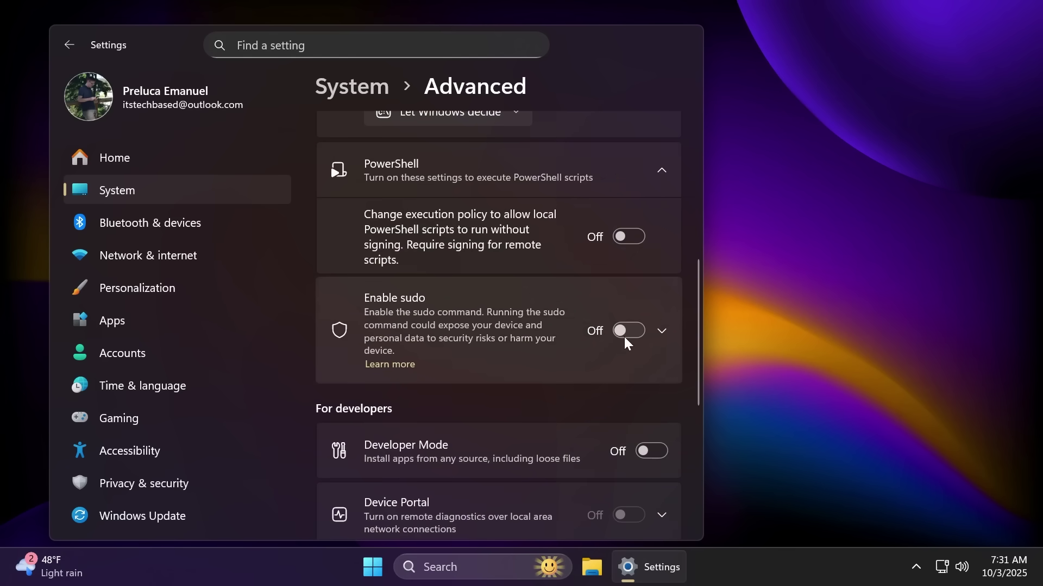
click(477, 296)
scroll(400, 286, down, 1)
scroll(496, 238, down, 3)
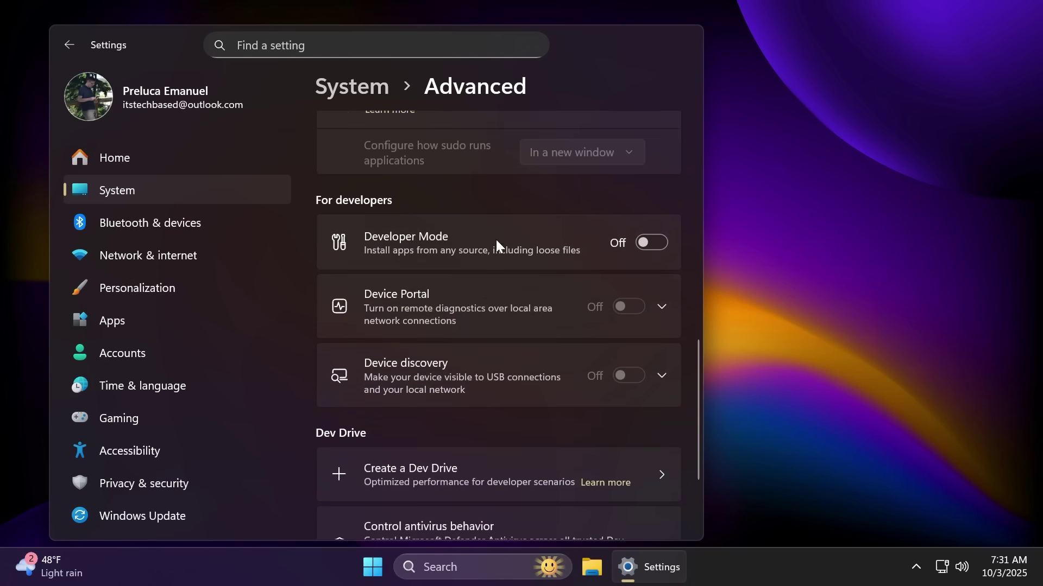
click(641, 238)
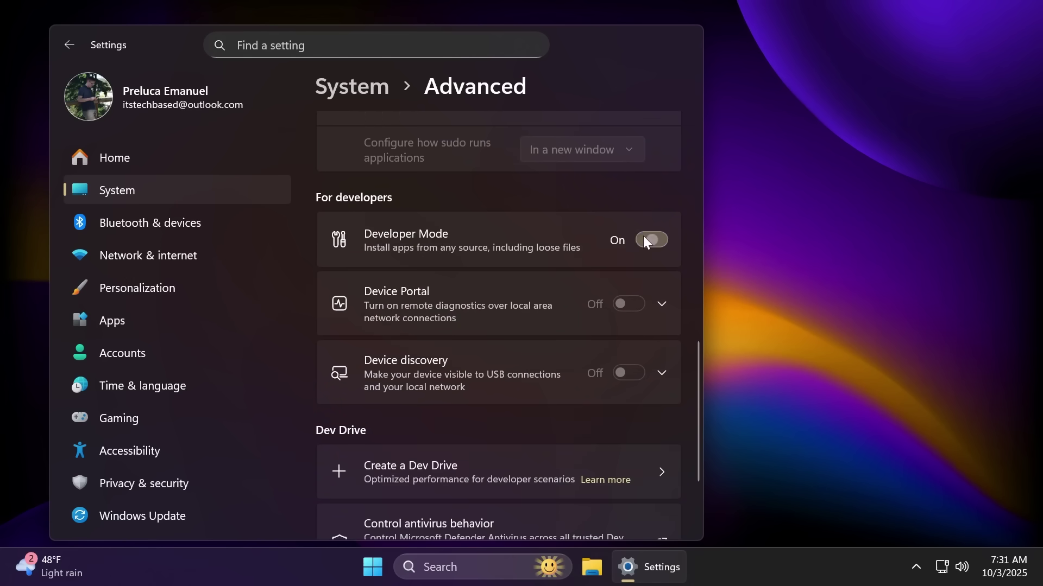
click(498, 335)
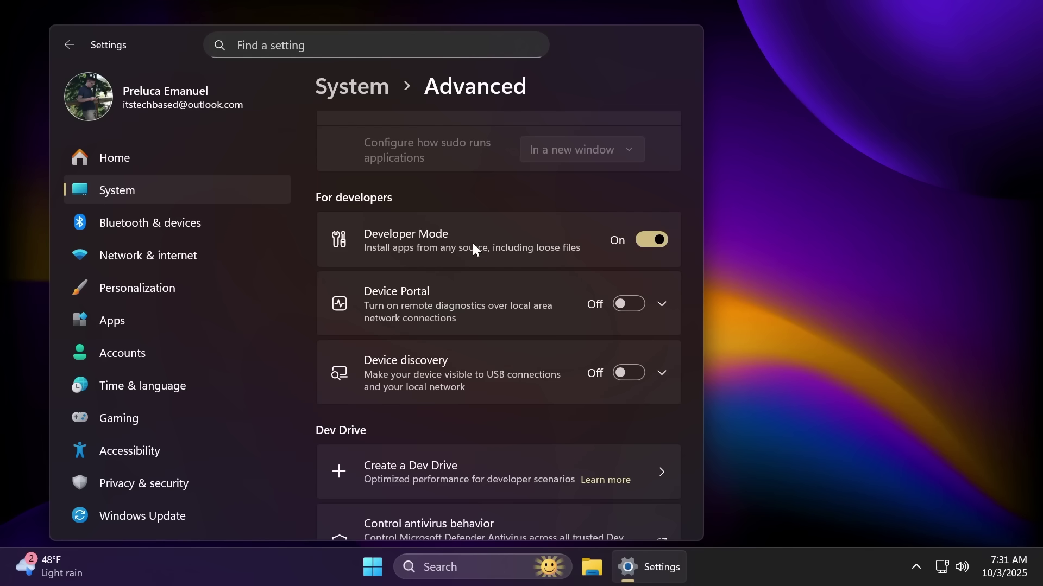
Explore Device Portal, Device discovery and Dev Drive, then open Privacy & security
click(499, 306)
scroll(488, 288, down, 3)
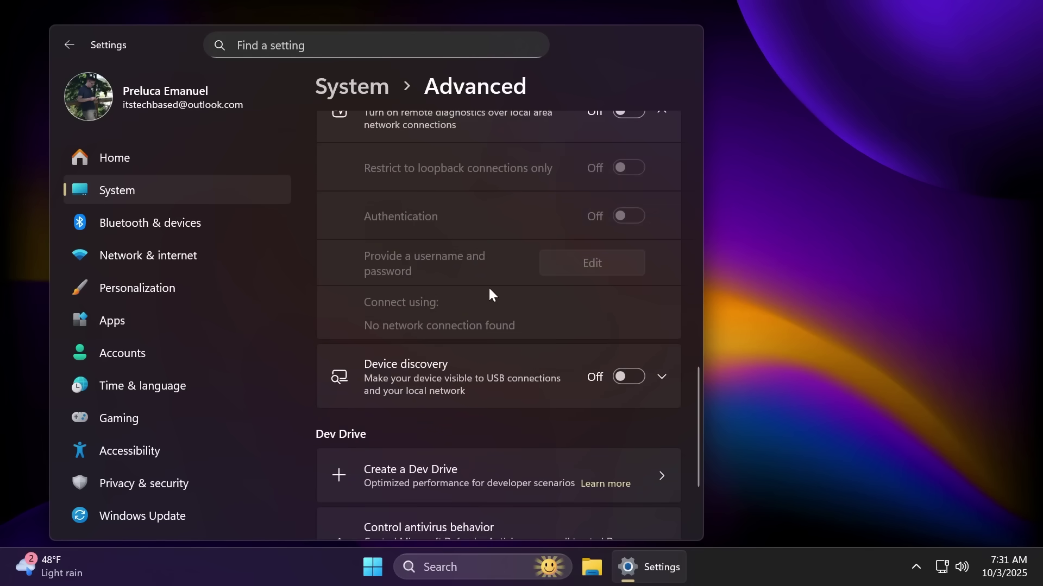
click(434, 373)
scroll(484, 279, up, 2)
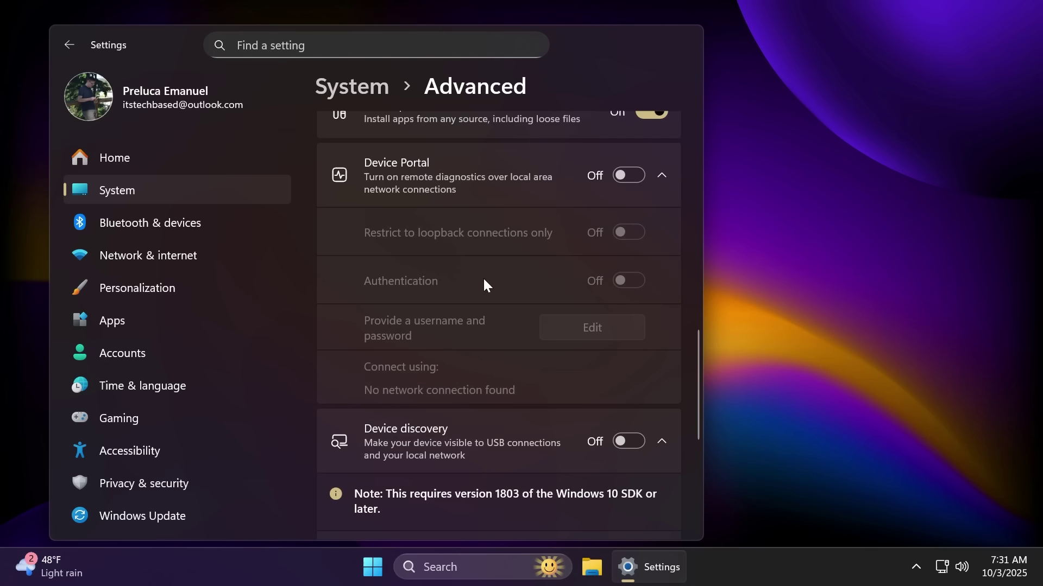
scroll(431, 223, down, 5)
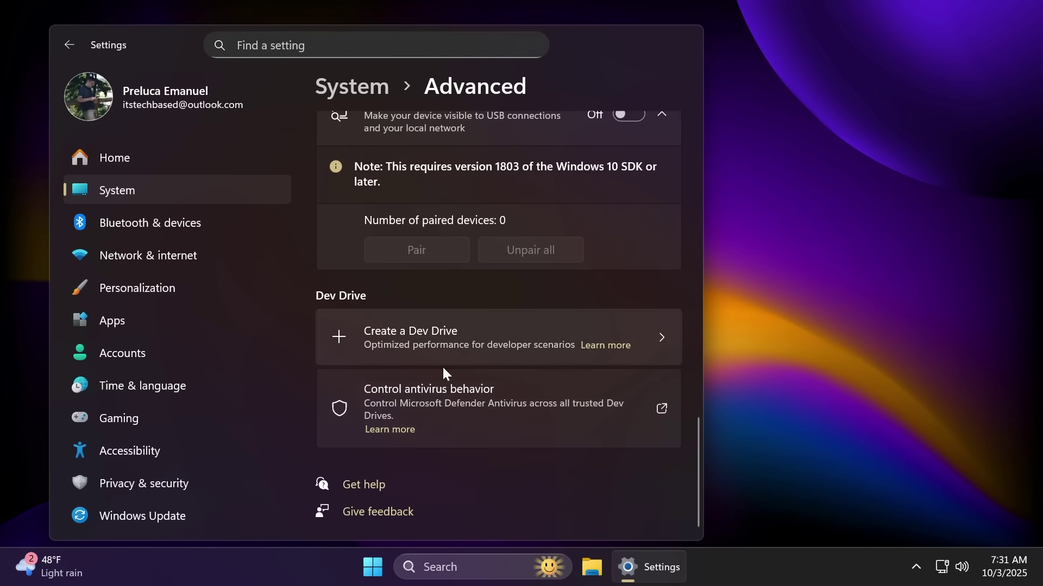
click(435, 347)
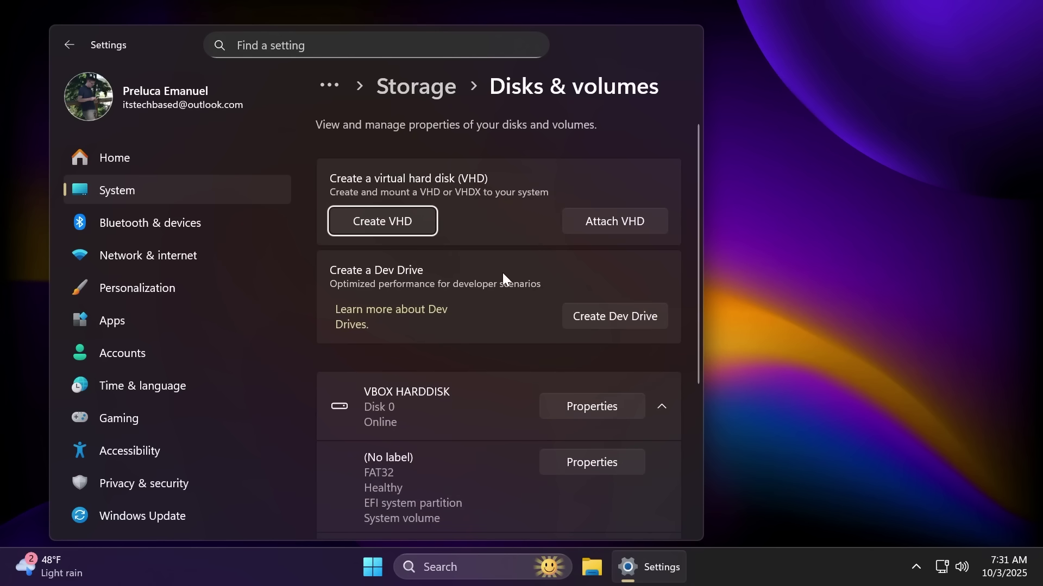
key(alt+Left)
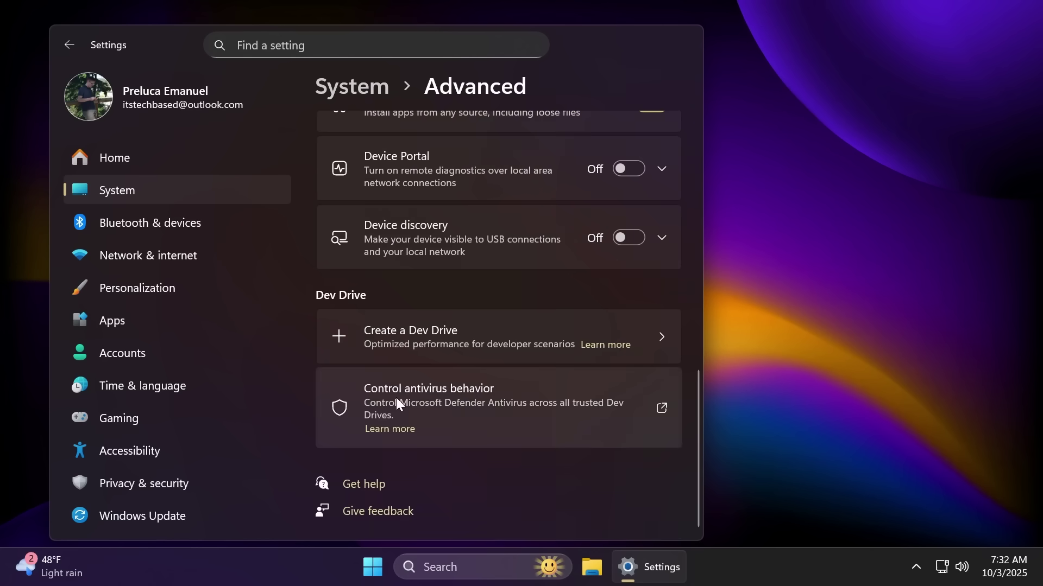
click(458, 400)
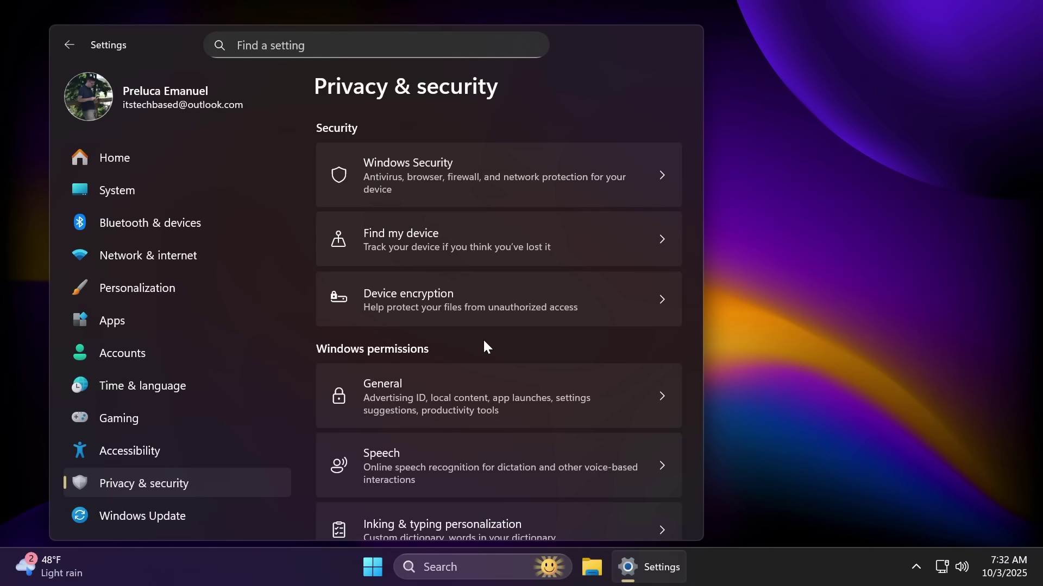
Scroll through Privacy & security, then open the Time & language page
scroll(484, 342, down, 5)
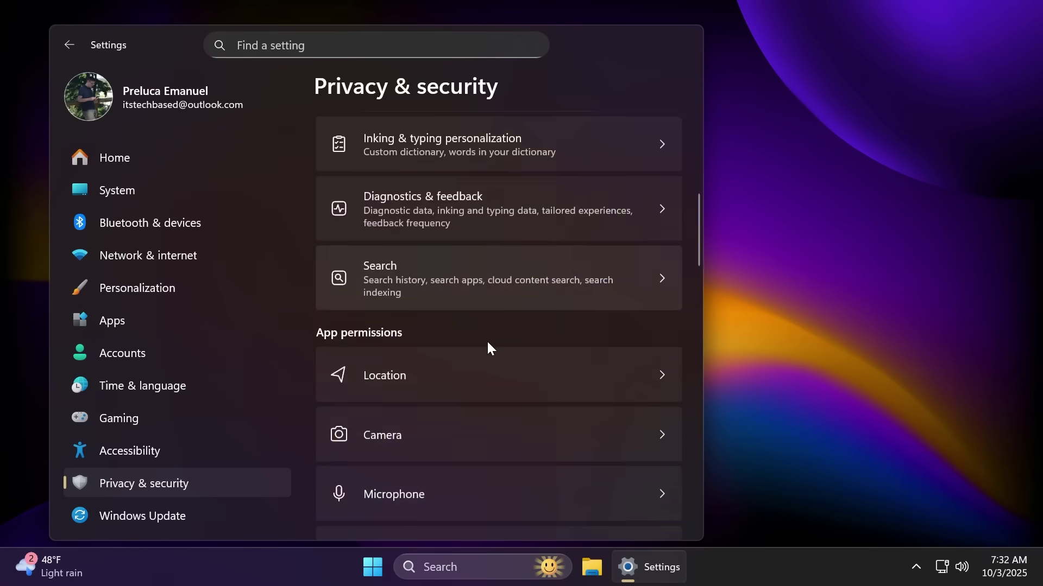
scroll(486, 342, up, 5)
click(190, 386)
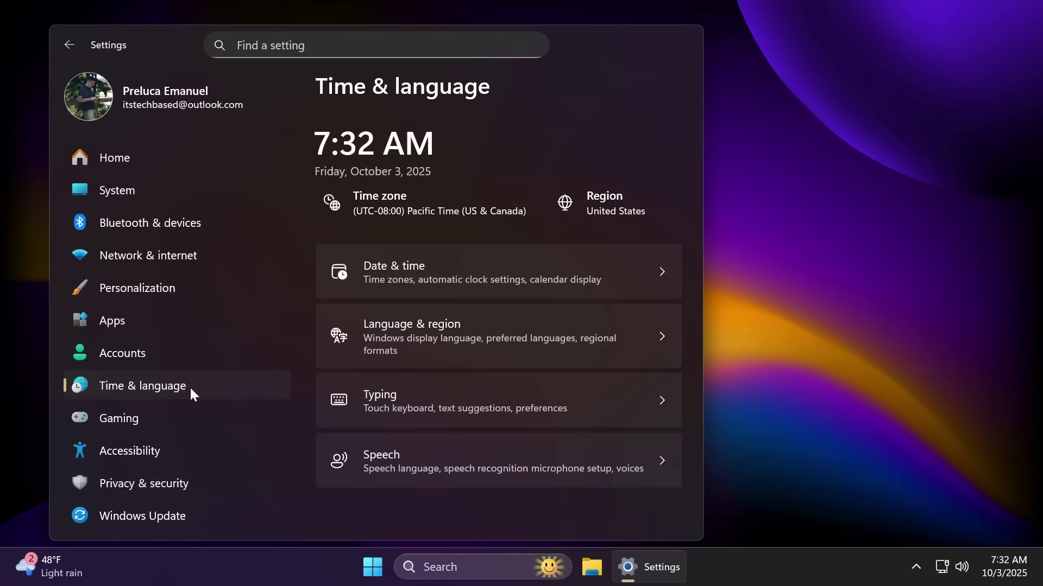
Look through the Date & time settings, then go back to Time & language
click(438, 295)
scroll(461, 263, down, 4)
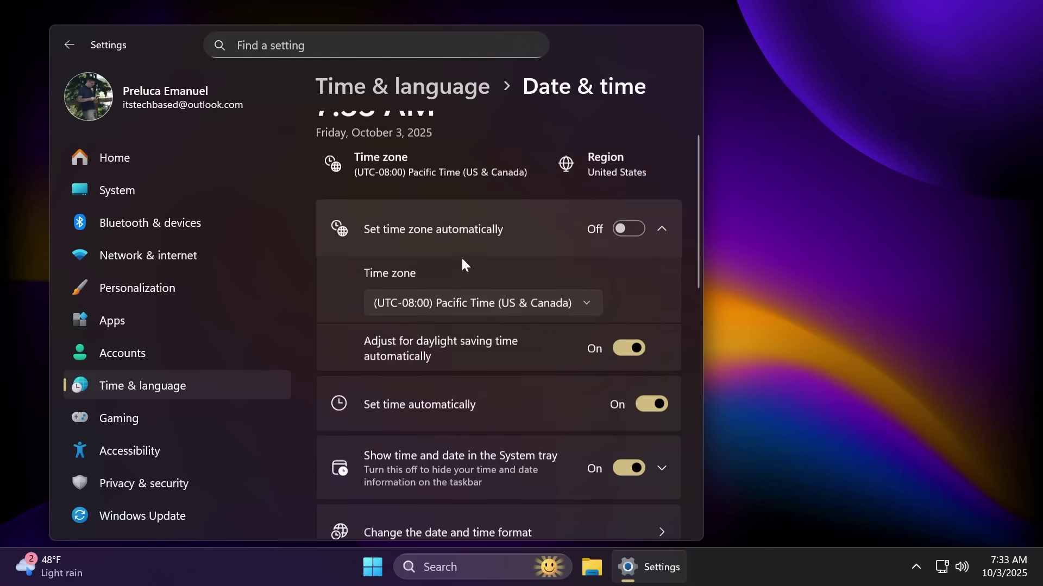
scroll(471, 250, down, 2)
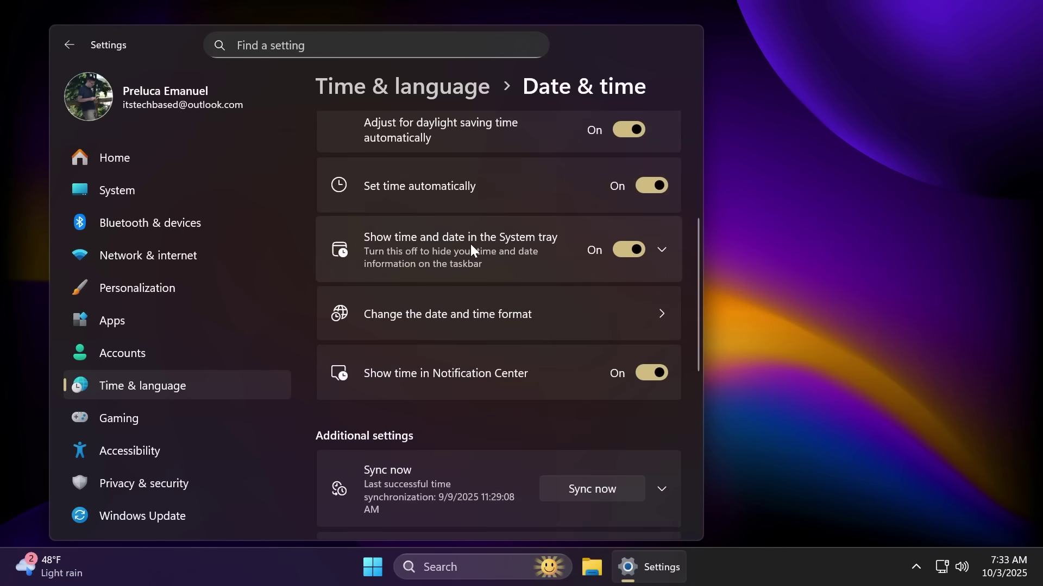
scroll(427, 274, up, 5)
scroll(412, 262, up, 2)
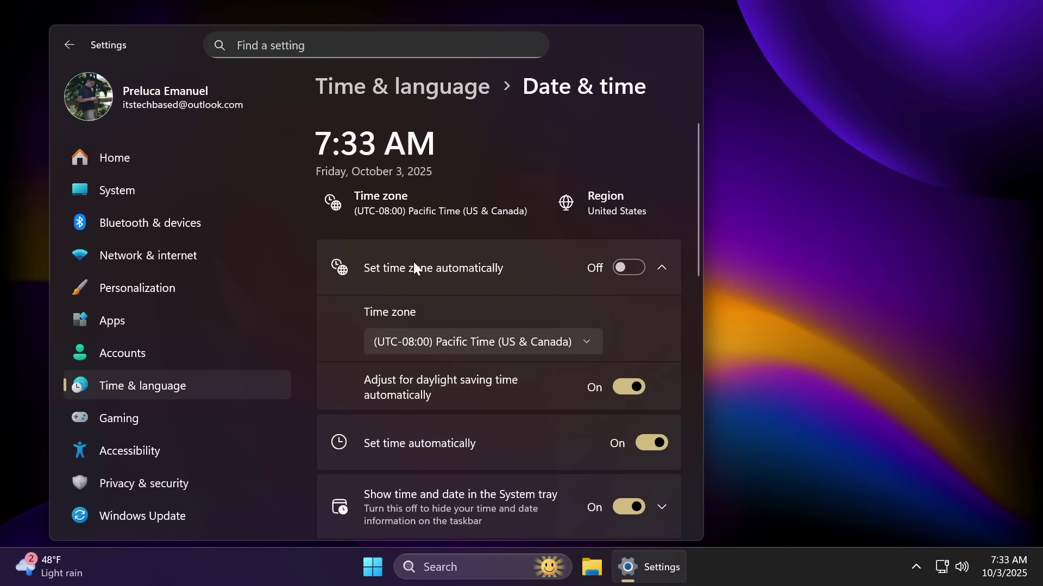
key(alt+Left)
Browse Language & region, showing English (United States), English (Australia) and United States region
click(469, 341)
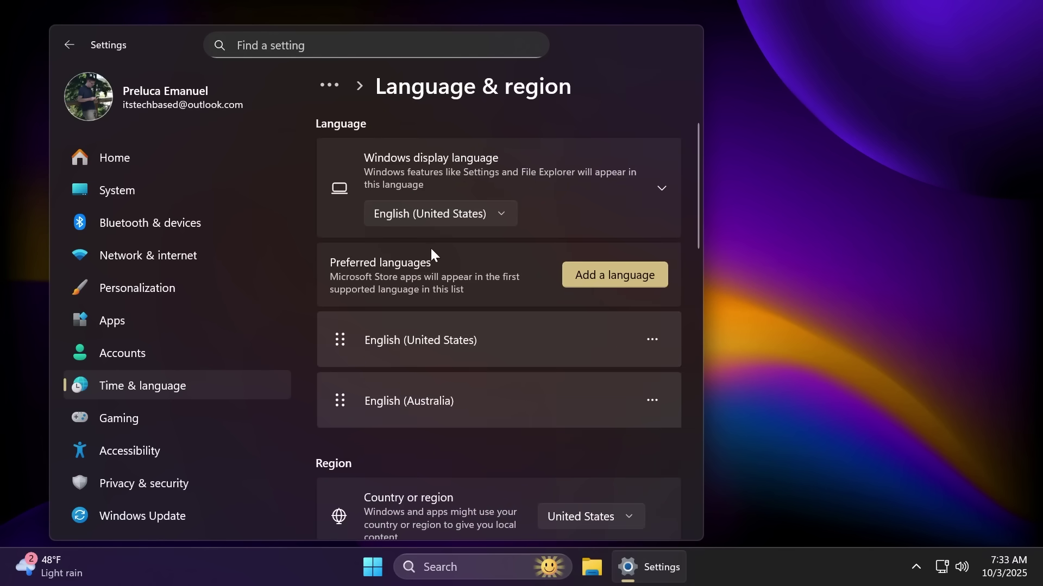
scroll(431, 251, down, 3)
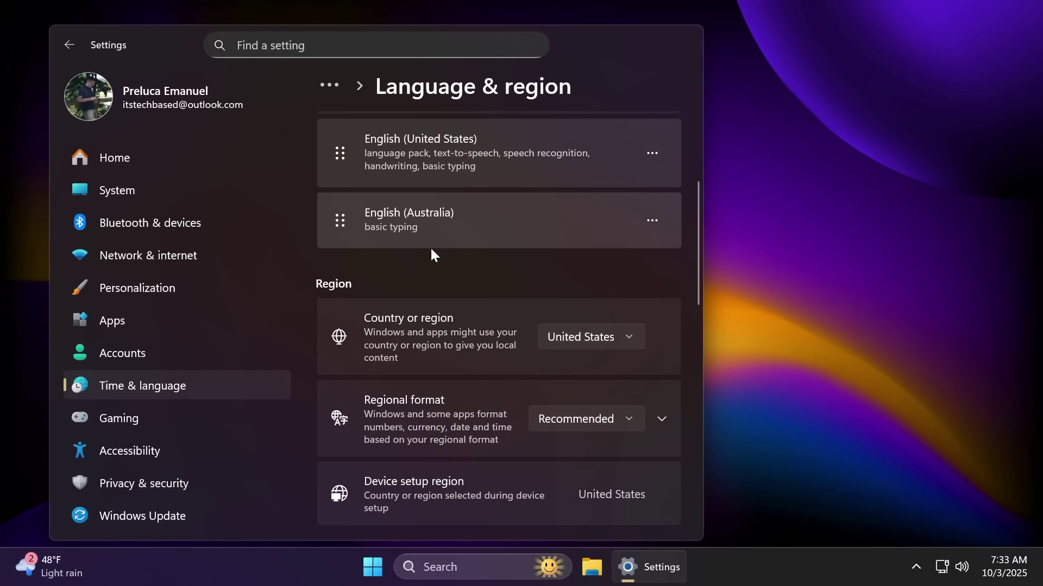
scroll(430, 253, down, 1)
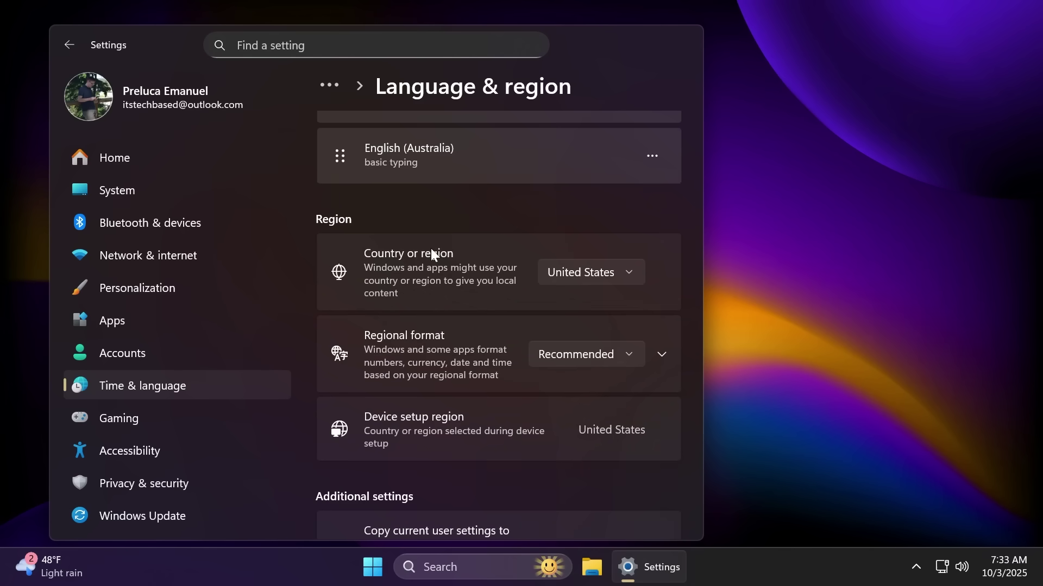
scroll(431, 253, down, 2)
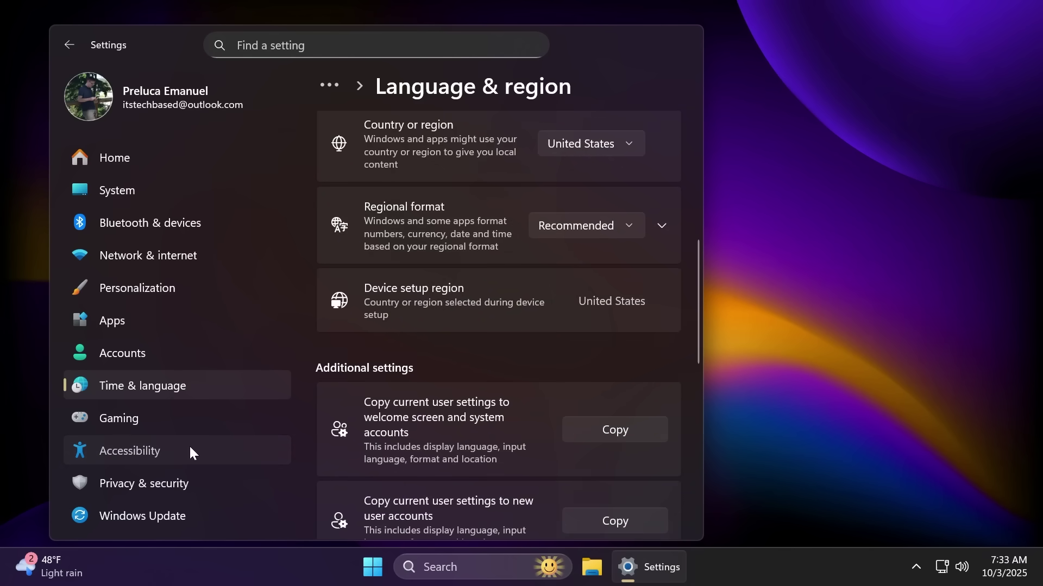
View the Accessibility keyboard options, then return to the Settings home page
click(189, 446)
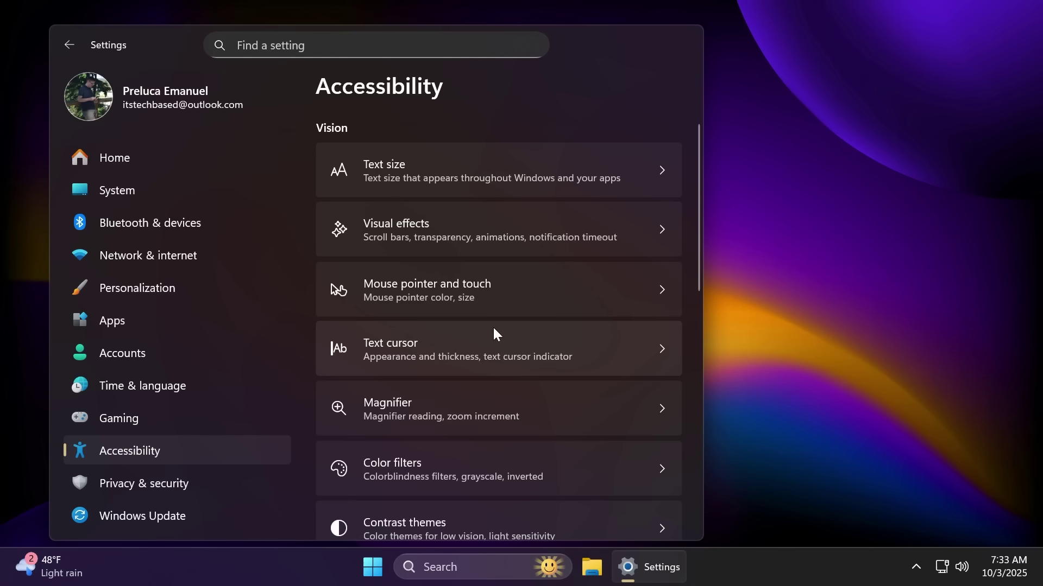
scroll(493, 332, down, 8)
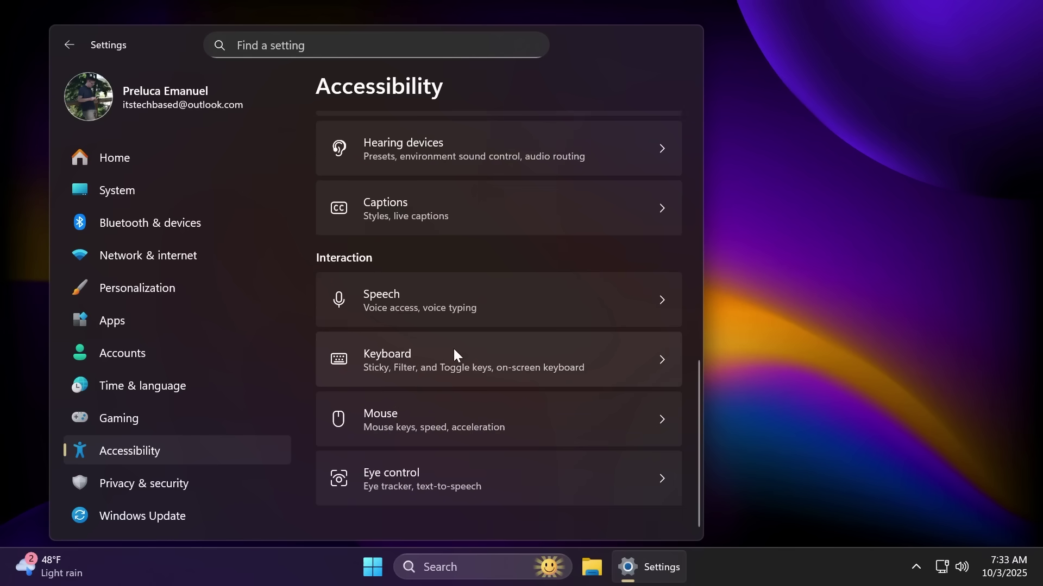
click(454, 351)
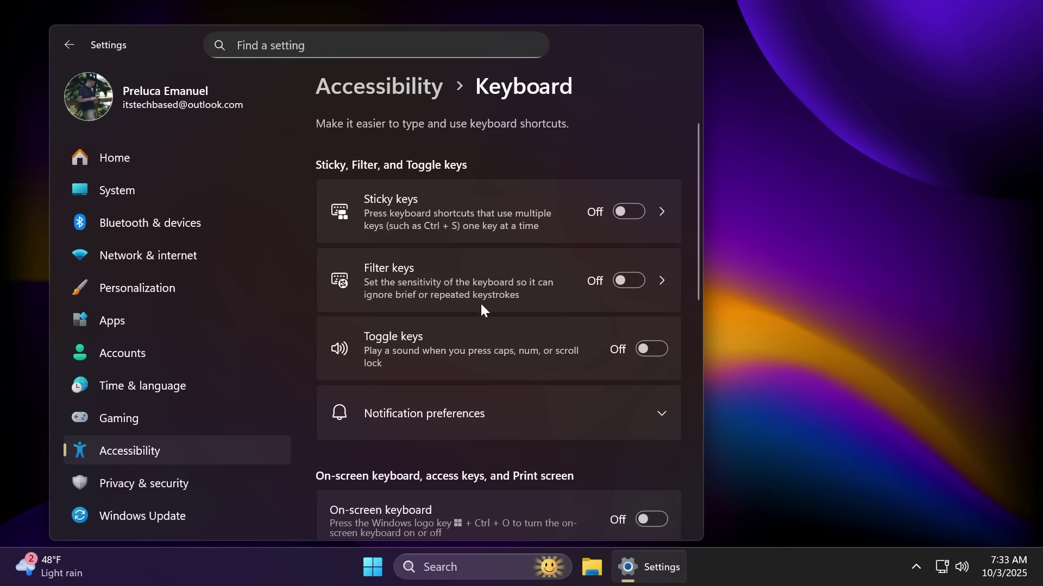
click(381, 81)
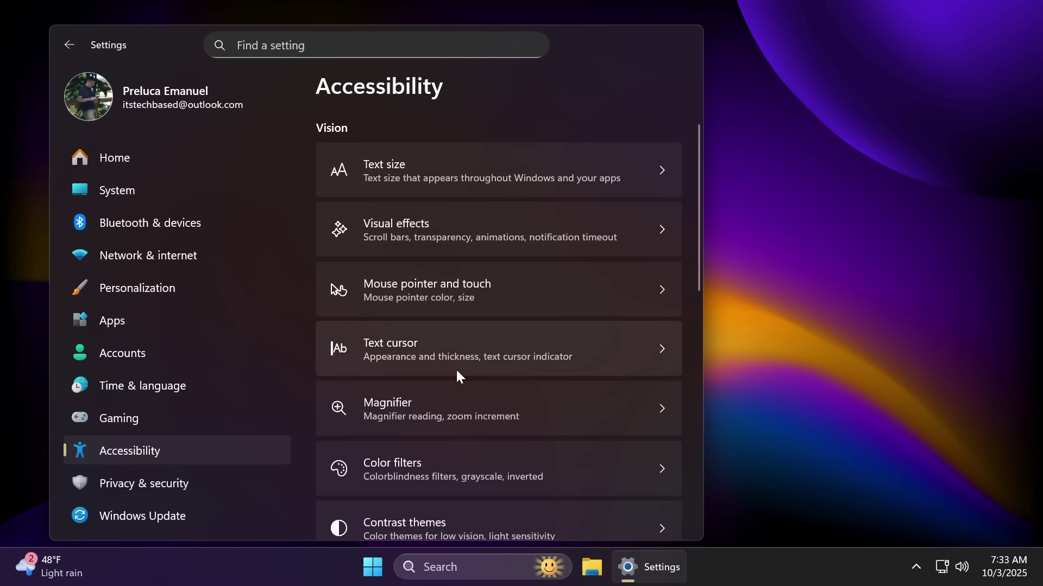
click(115, 157)
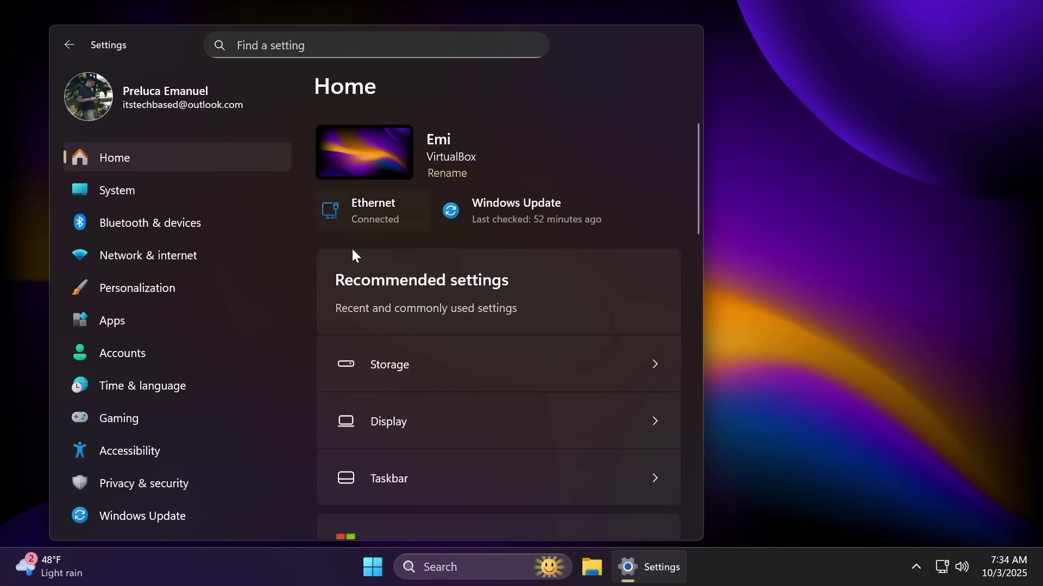
View the 32 installed apps, then the System Storage page
click(179, 329)
click(453, 161)
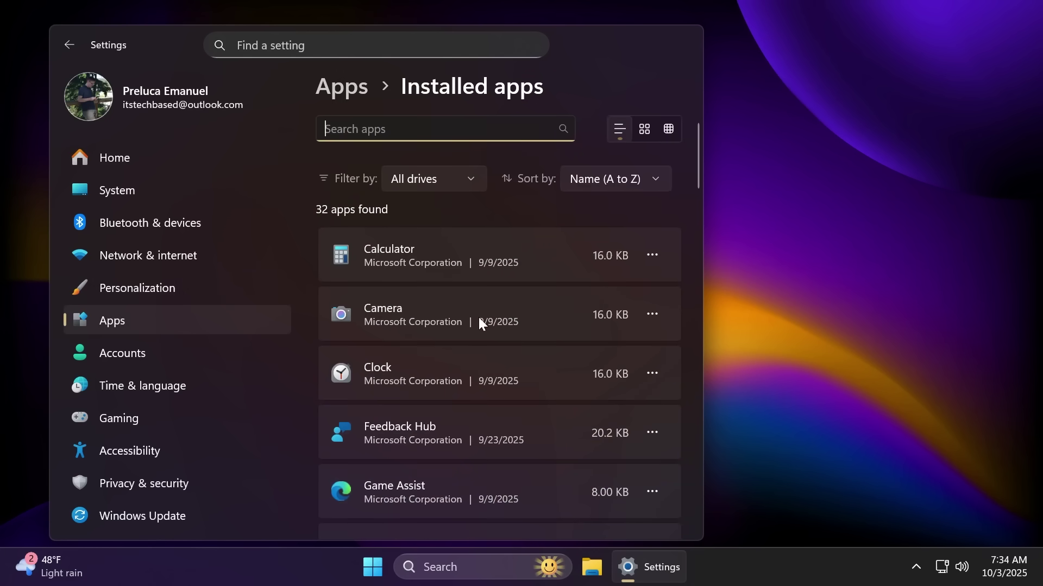
click(179, 193)
click(455, 324)
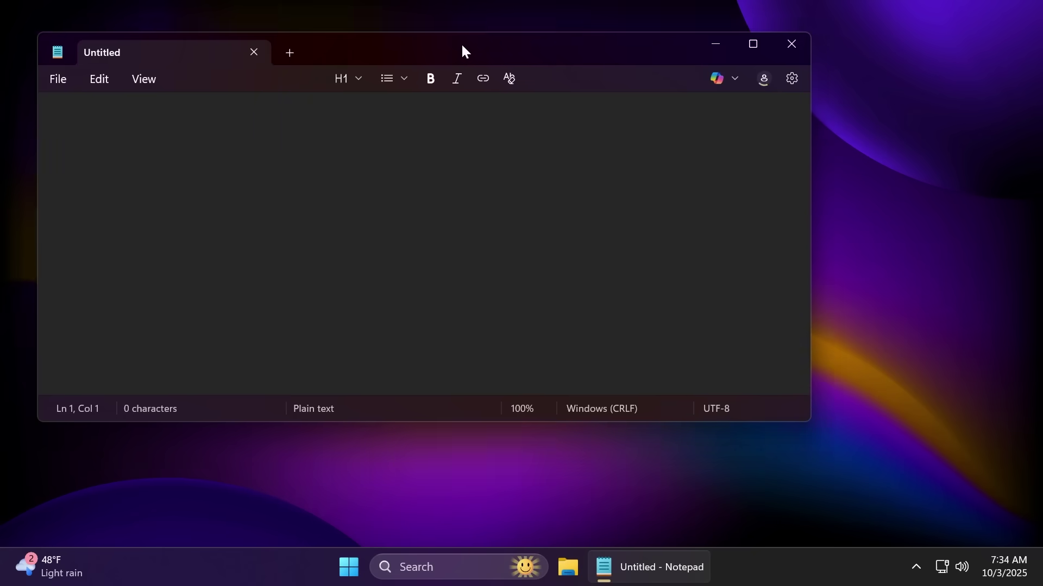
Type '-' on two lines in Notepad, then search Windows for 'nar'
drag(464, 51, 508, 81)
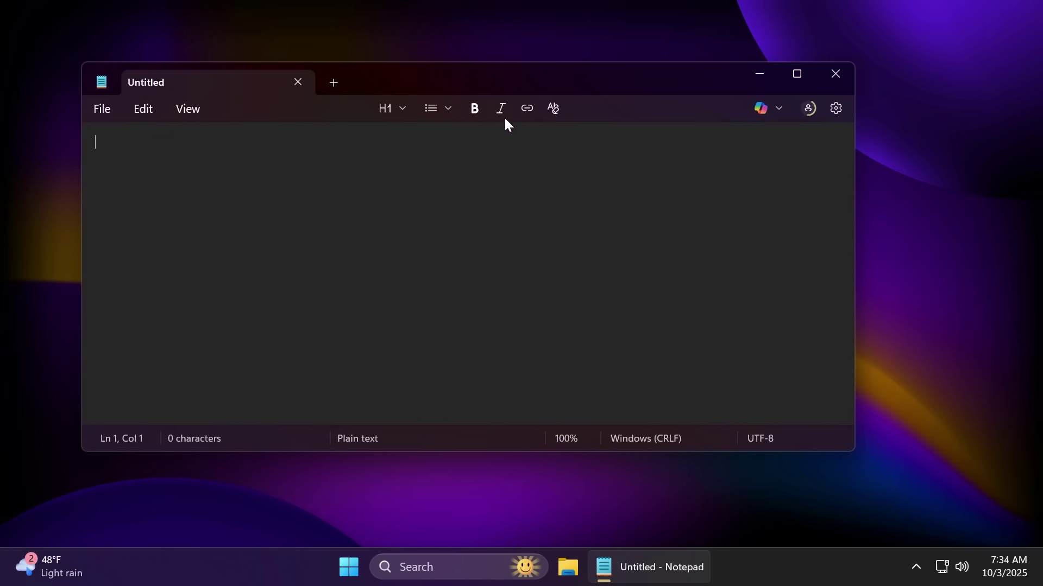
click(391, 191)
text(-)
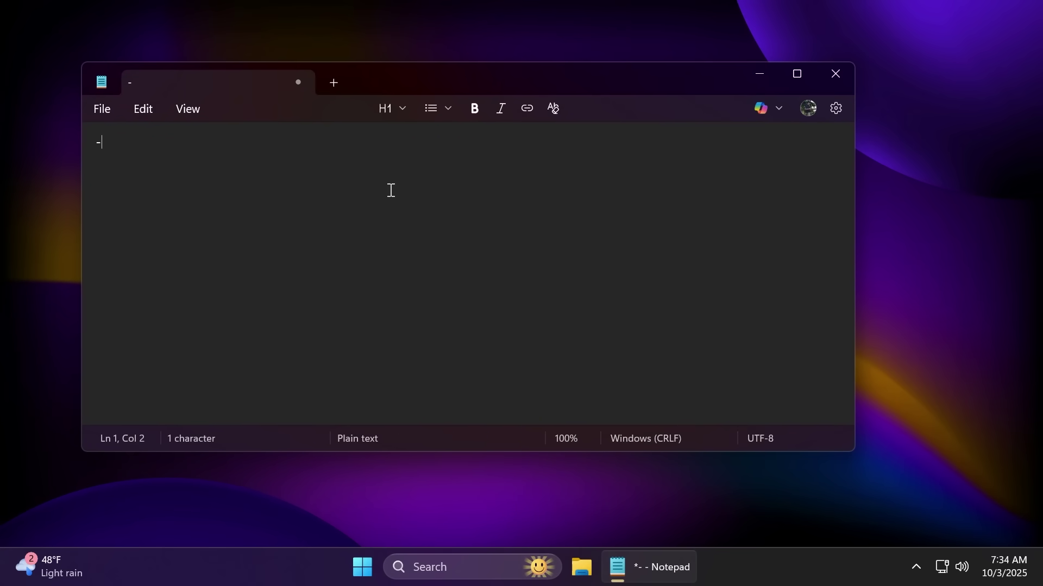
key(Return)
text(-)
key(super)
text(narr)
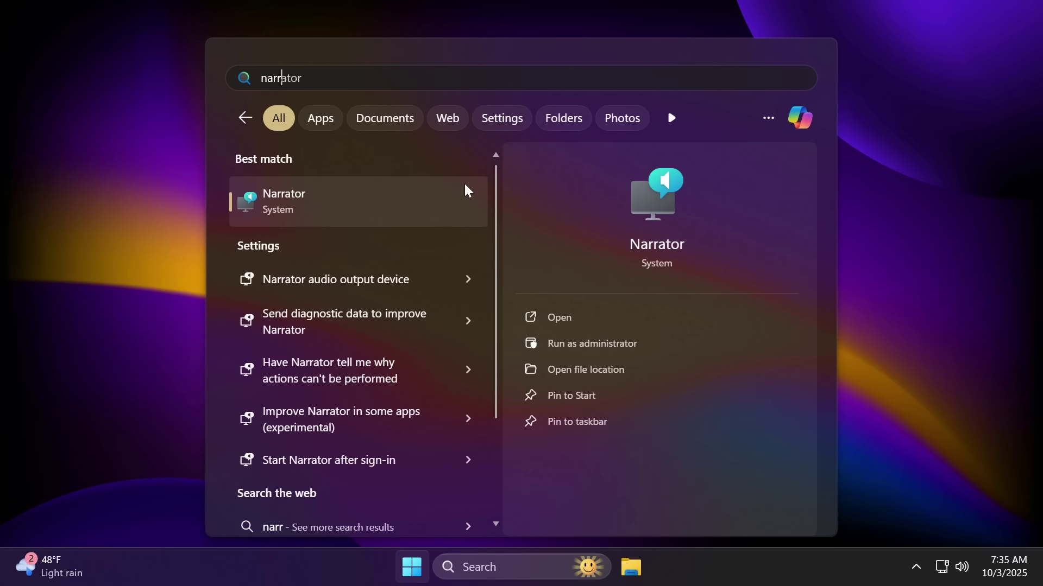
Open Settings, review Accounts > Passkeys advanced options, then scroll the Accounts page
click(465, 190)
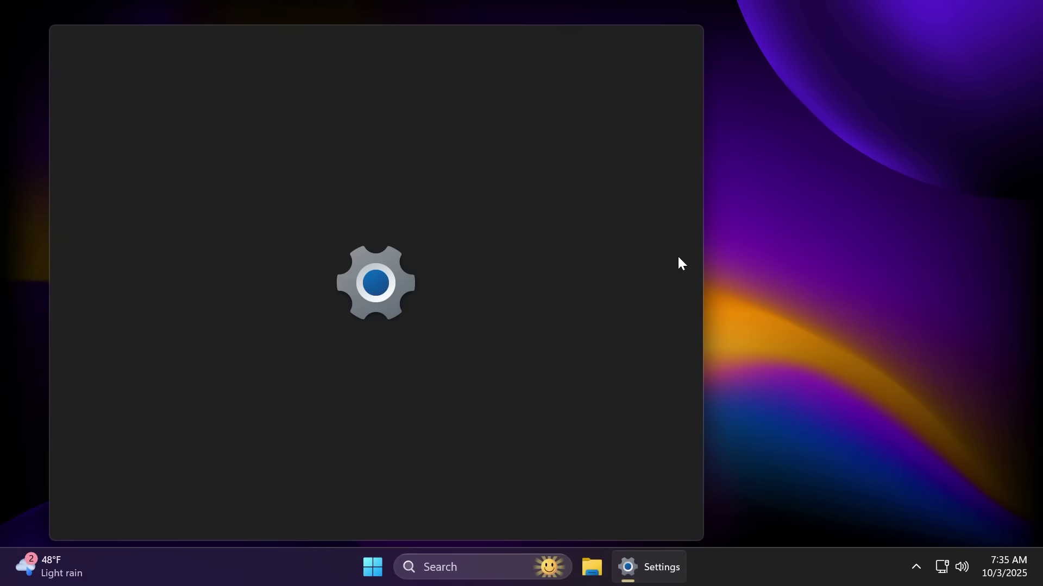
scroll(432, 357, down, 5)
click(432, 359)
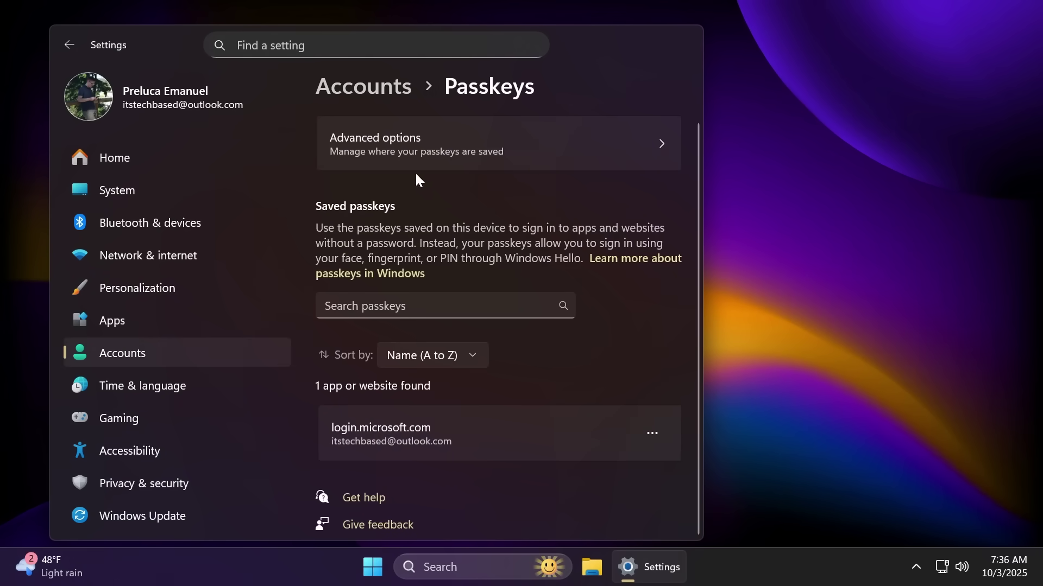
click(415, 158)
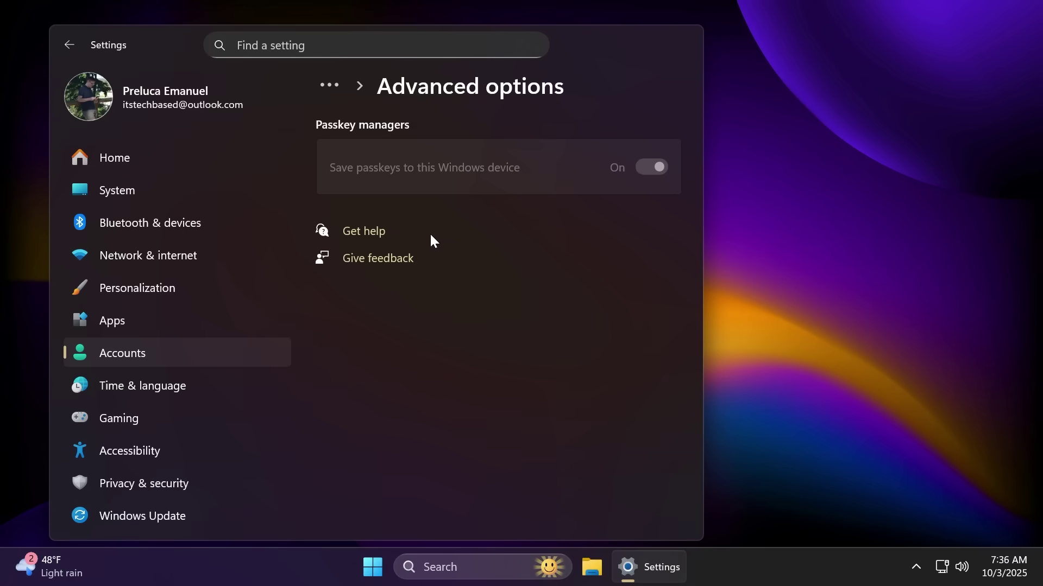
click(196, 352)
scroll(456, 305, down, 6)
scroll(457, 307, down, 6)
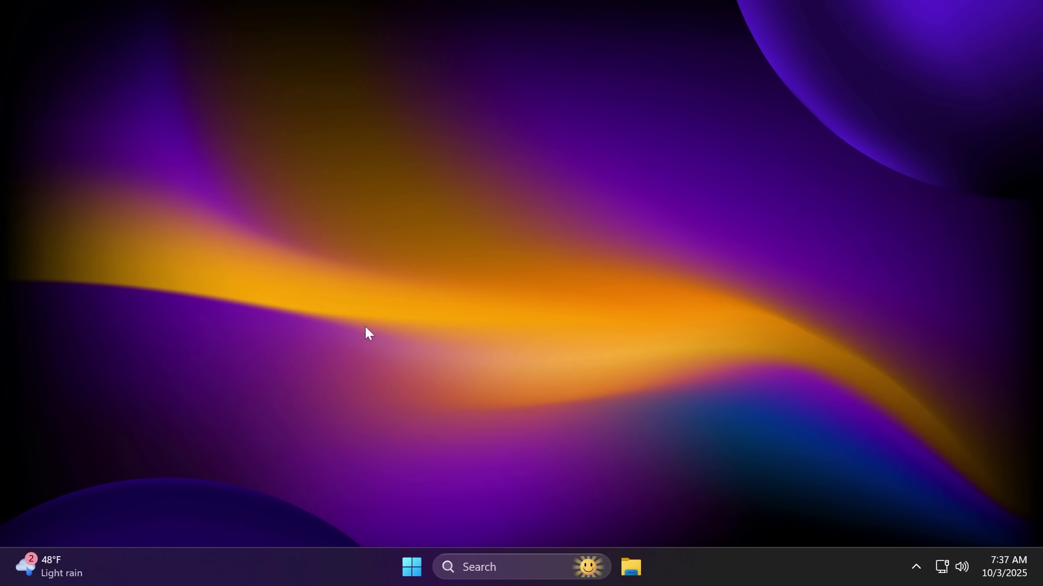
key(super+e)
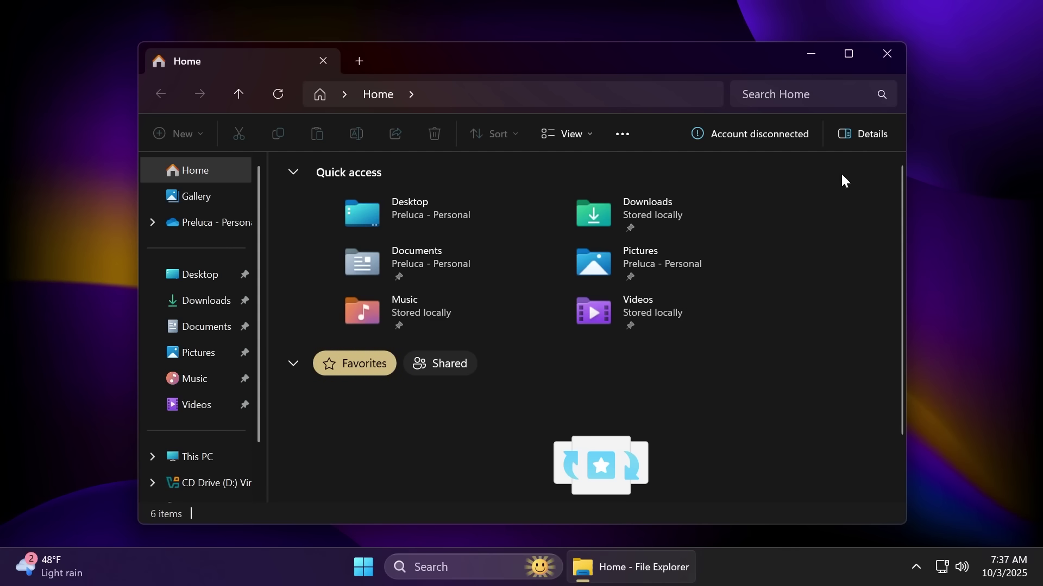
click(886, 55)
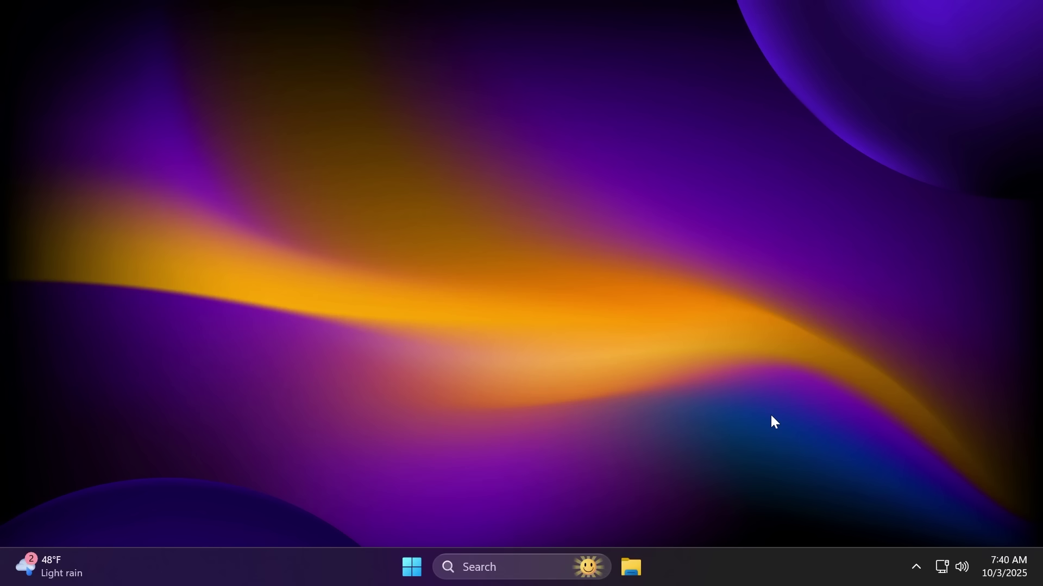
click(996, 566)
Launch Microsoft 365 Copilot from Windows search and get past onboarding to its home page
key(super)
text(copil)
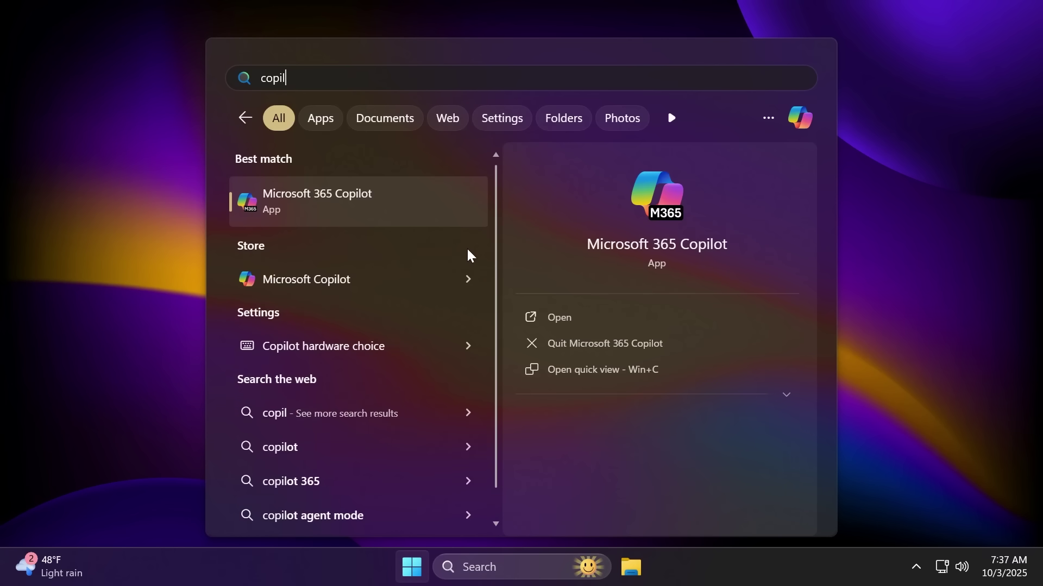
click(312, 280)
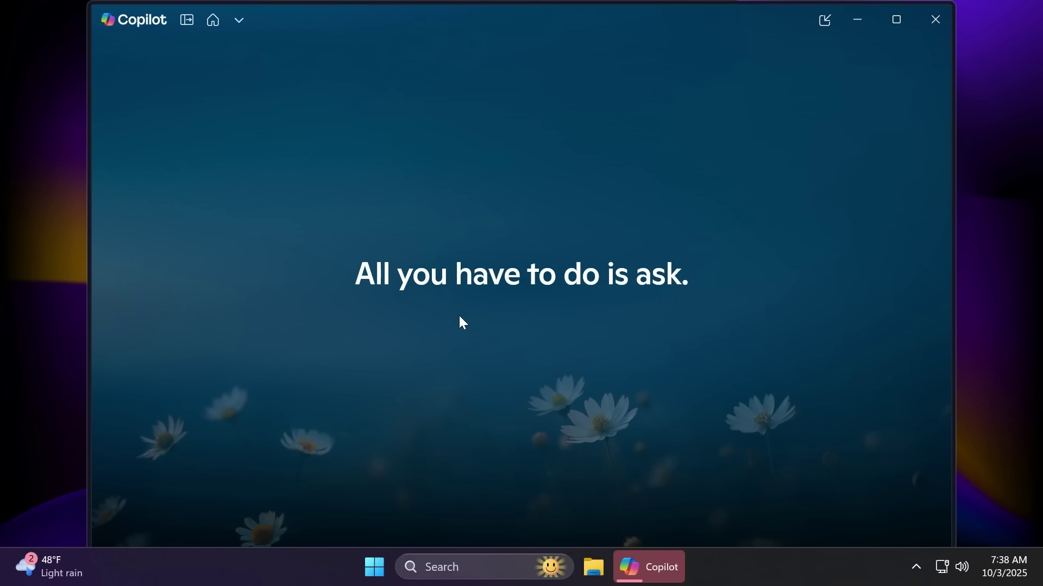
click(521, 364)
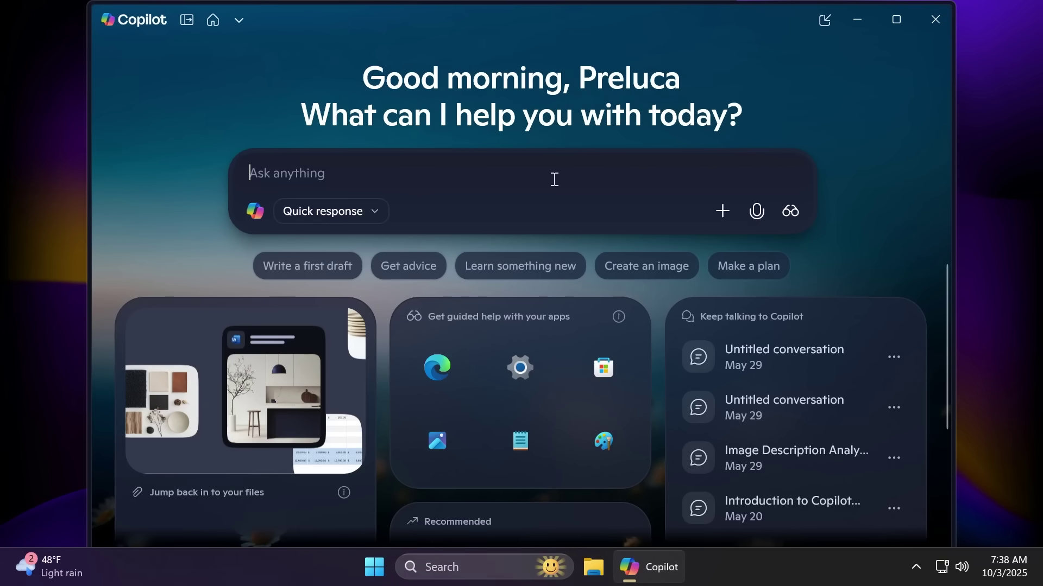
Browse Copilot's home of suggestions and past conversations, then return to Windows search
scroll(474, 315, down, 2)
scroll(474, 310, down, 3)
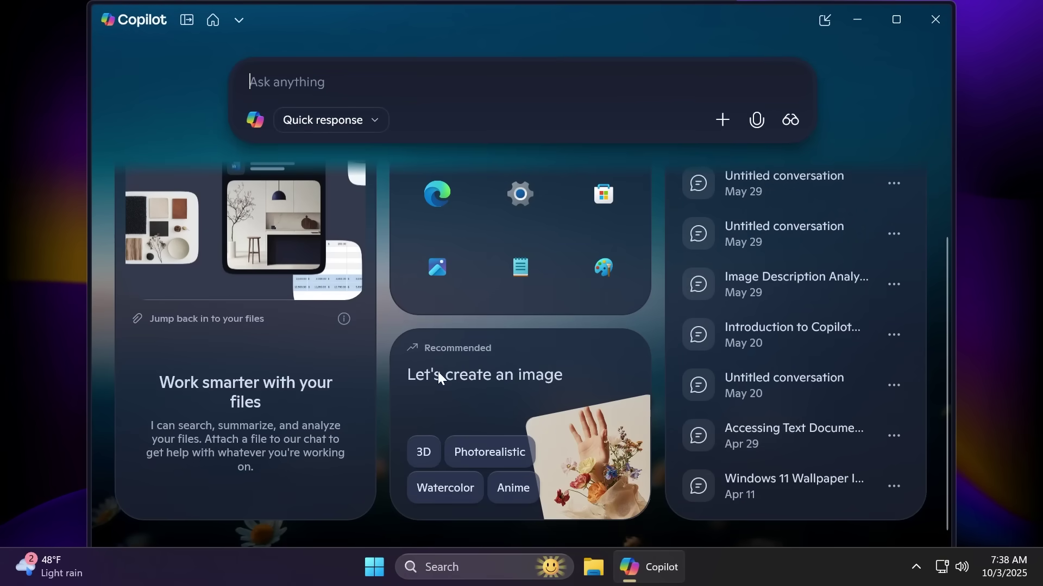
key(super)
Search for 'store' and launch Microsoft Store to its Home page
text(store)
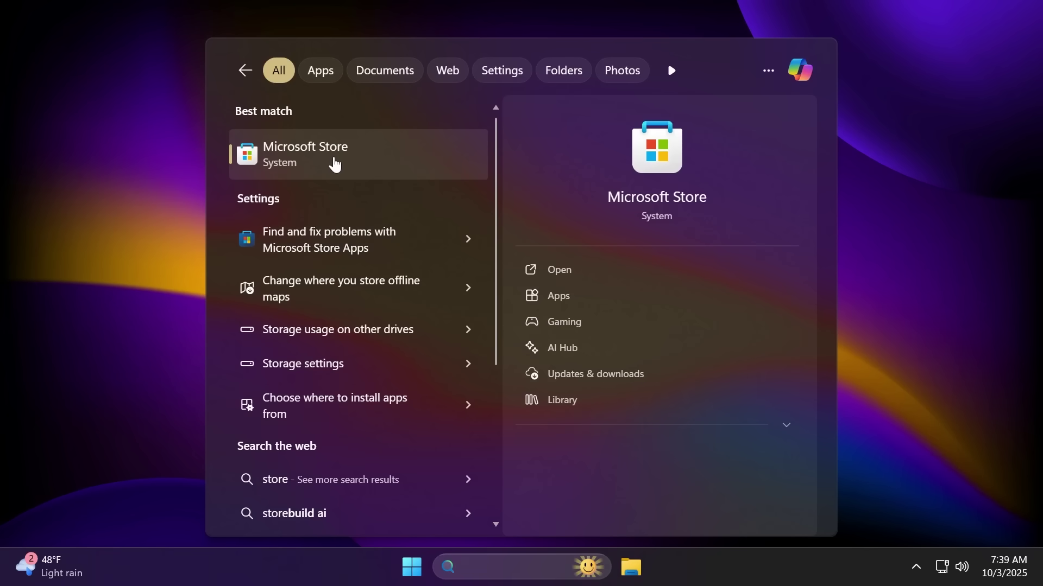
click(334, 157)
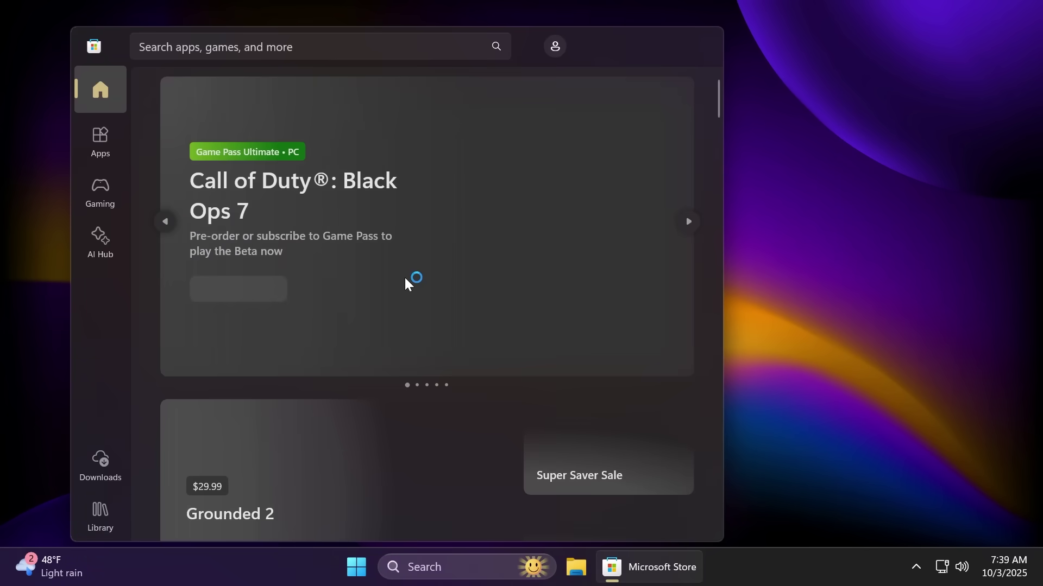